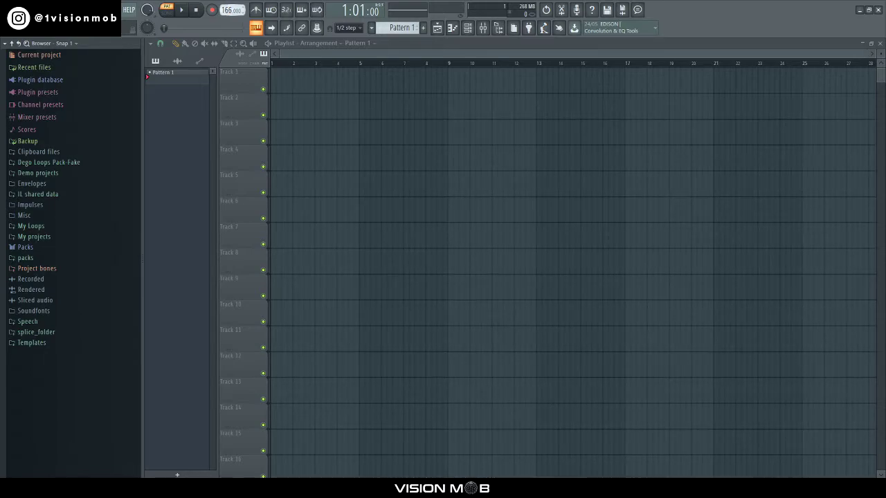
Open the channel rack and replace the Sampler channel's instrument with Purity
click(468, 28)
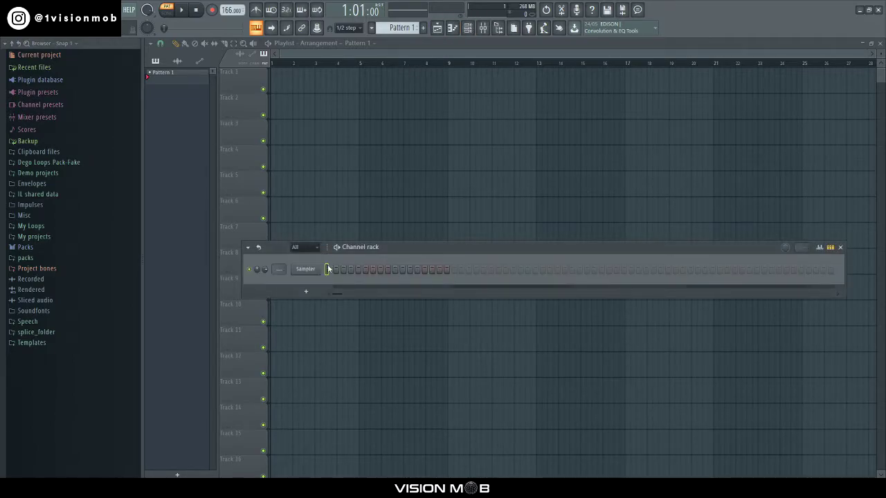
right_click(328, 269)
mouse_move(374, 349)
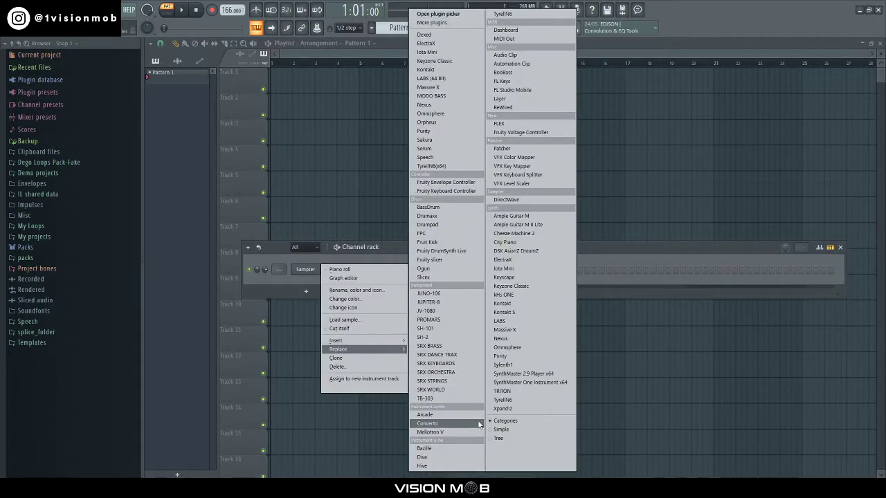
click(500, 355)
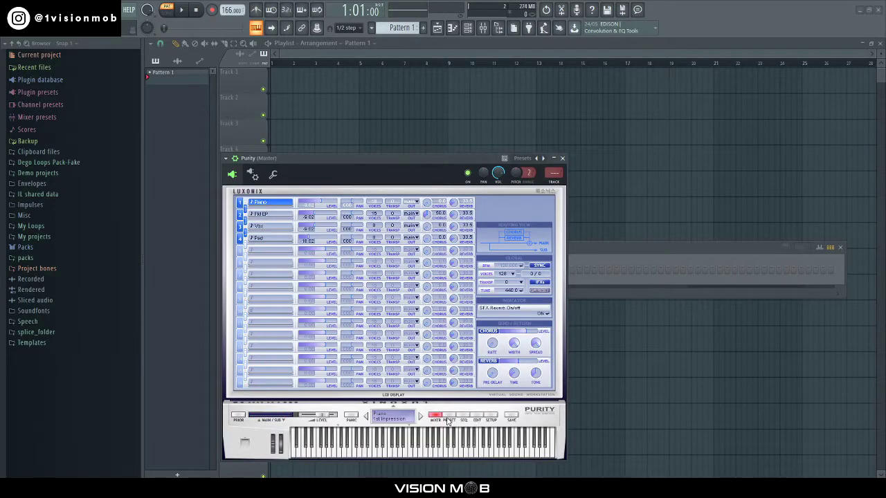
Browse Purity's Slow Synth presets, switch to the Bell & Perc category, and close the plugin window
click(449, 418)
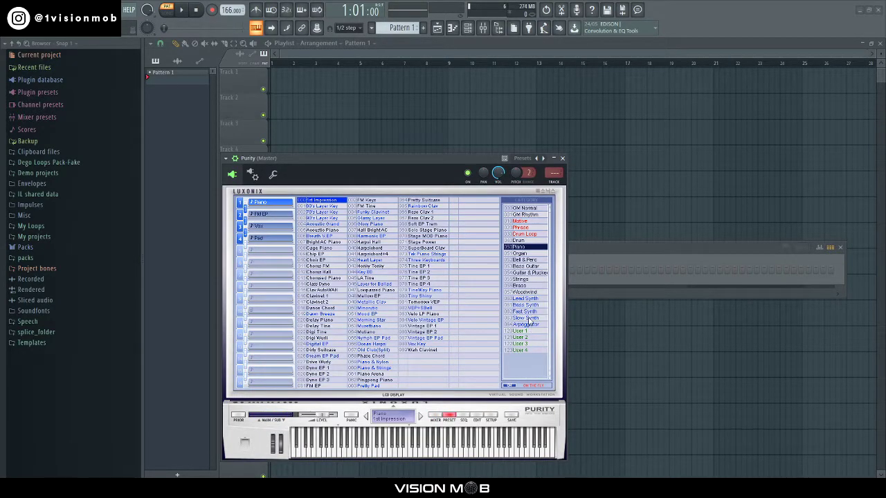
click(527, 317)
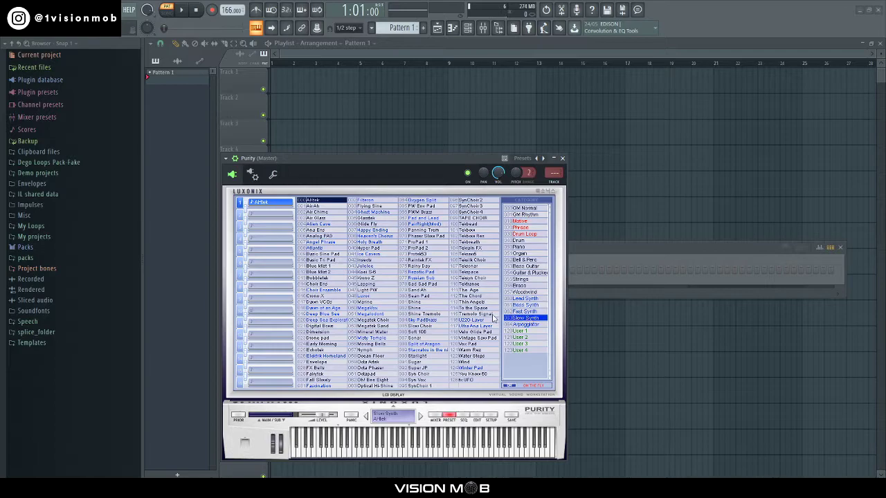
click(336, 321)
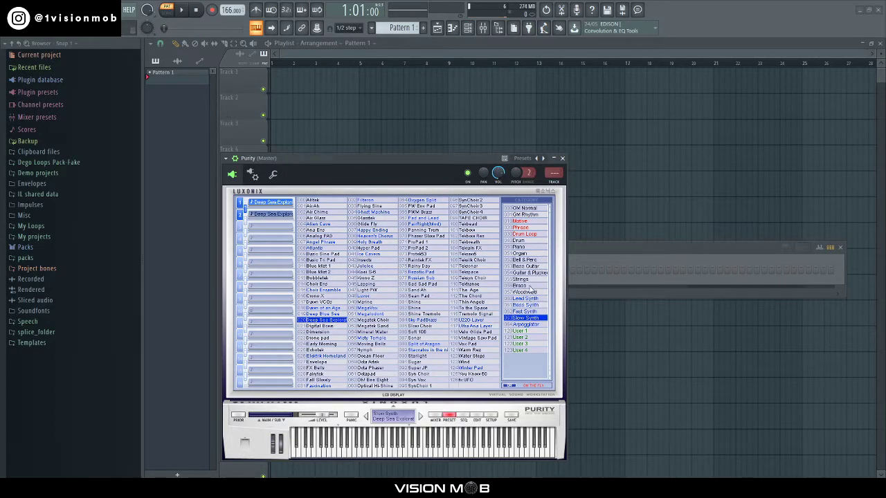
click(526, 260)
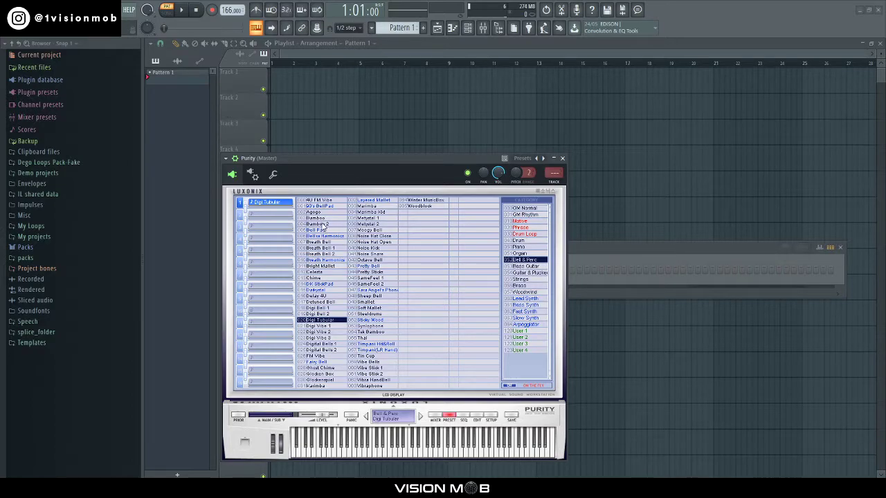
click(562, 158)
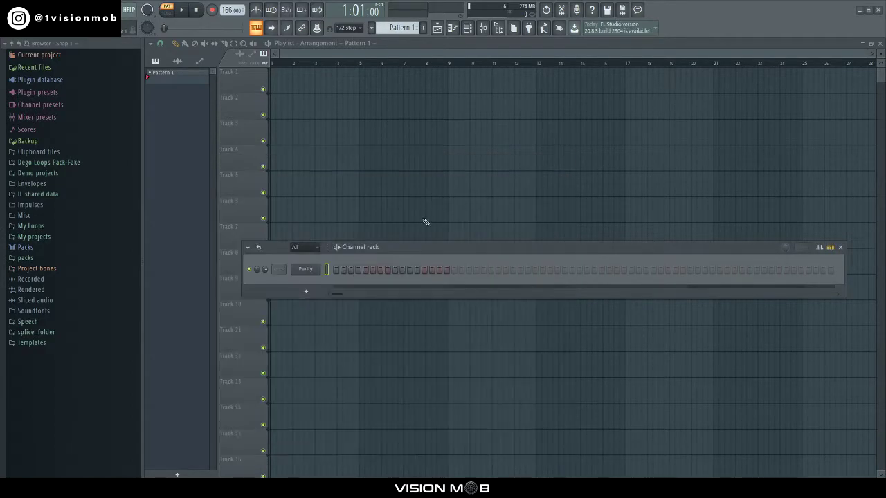
Draw a chord of D5, F5, A5, C6 and E6 at bar 1 in Purity's piano roll and play it back
right_click(304, 270)
click(340, 273)
drag(178, 276, 179, 258)
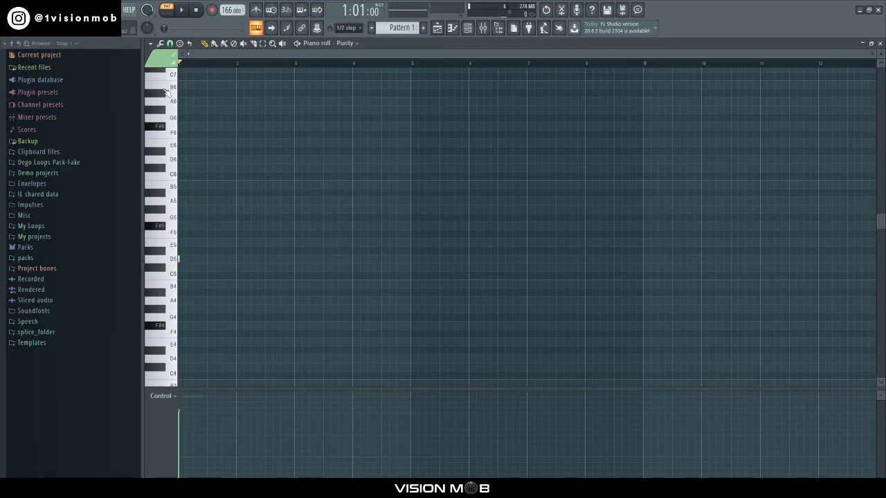
click(182, 231)
drag(182, 227, 188, 196)
click(184, 224)
click(186, 176)
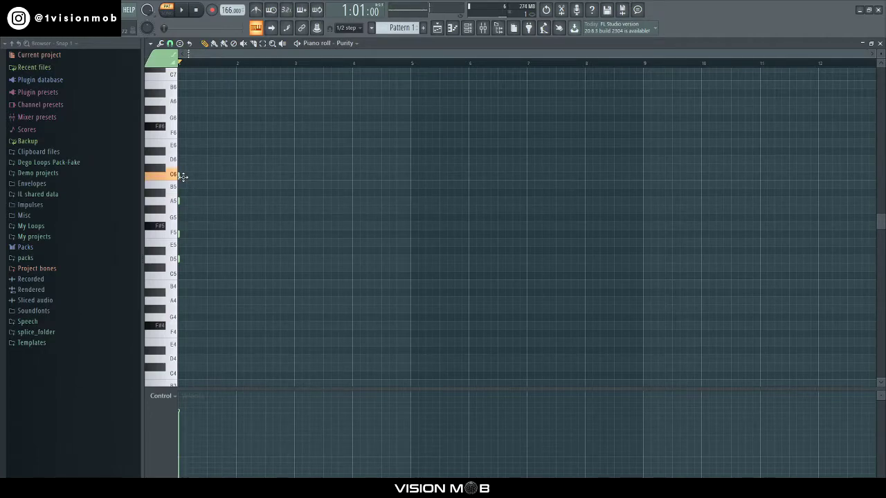
drag(183, 168, 185, 146)
key(space)
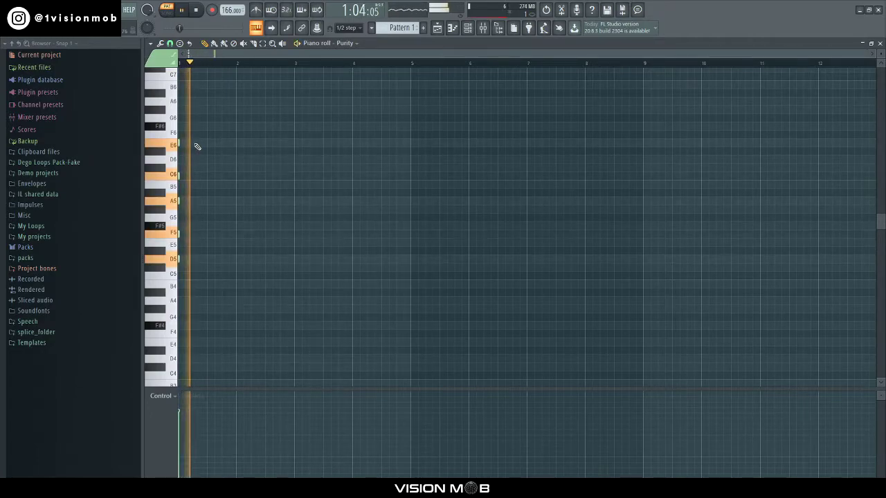
key(space)
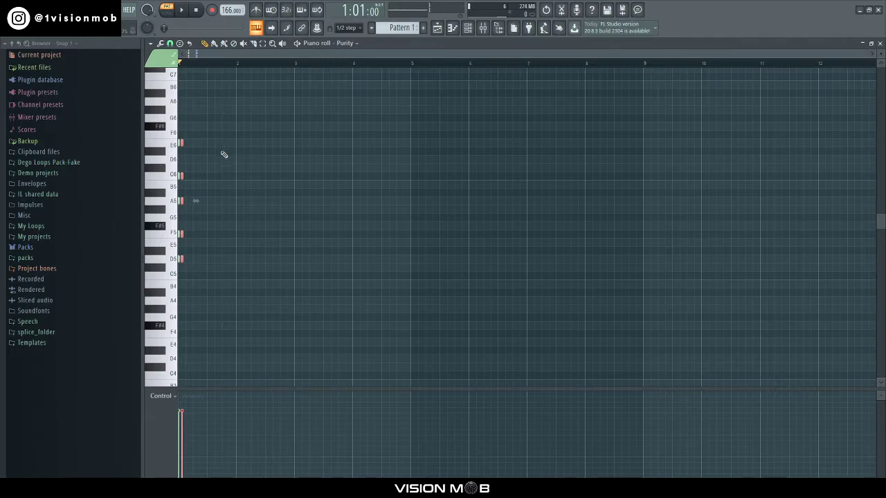
Try a copy of the chord on beat 4 of bar 1 raised five semitones, play it, and delete the copy
key(ctrl+b)
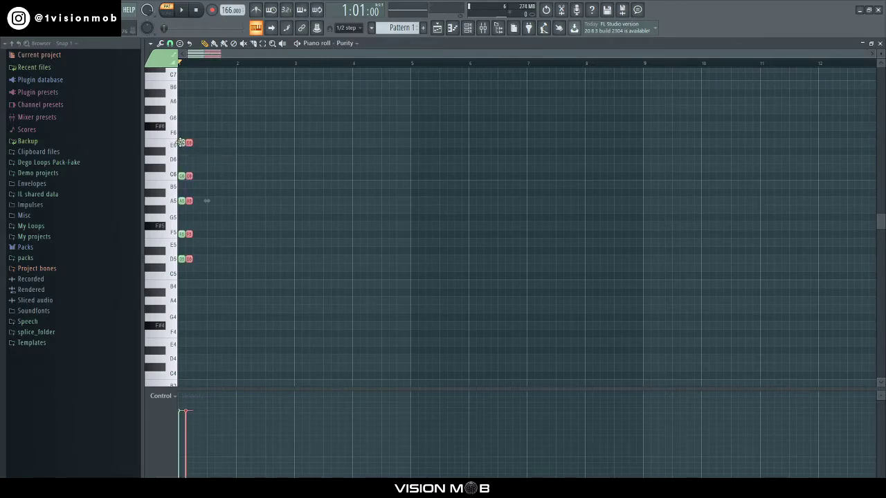
drag(189, 143, 224, 144)
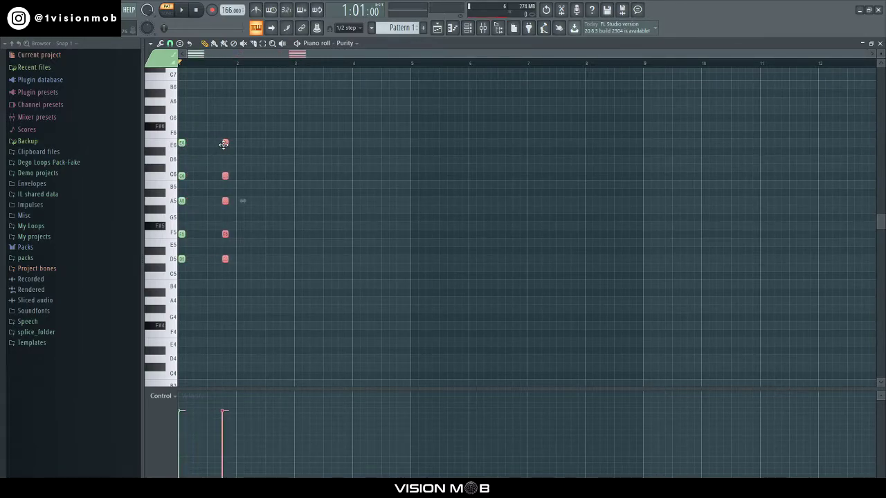
key(Up)
key(Up)
key(Down)
key(Down)
key(Up)
key(Up)
key(Up)
key(Up)
key(Up)
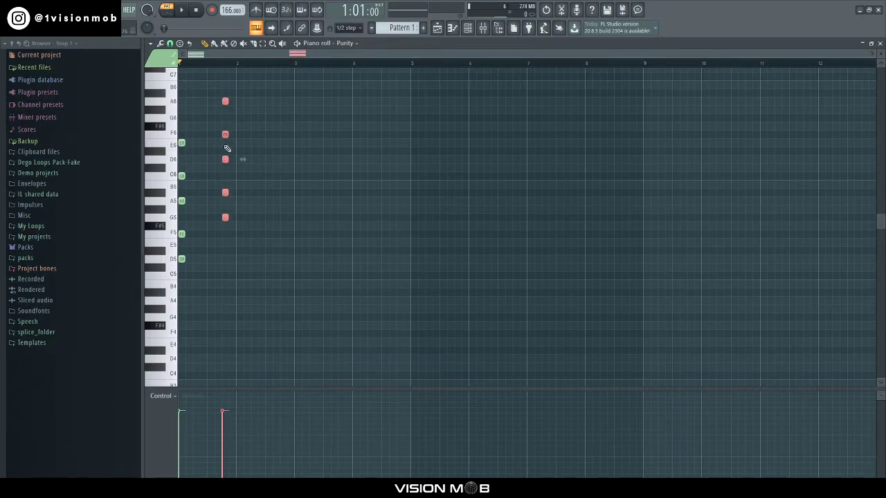
key(space)
drag(249, 278, 212, 91)
key(space)
key(Delete)
Duplicate the opening chord and move the copy to beat 4 of bar 1
drag(226, 288, 139, 77)
key(ctrl+b)
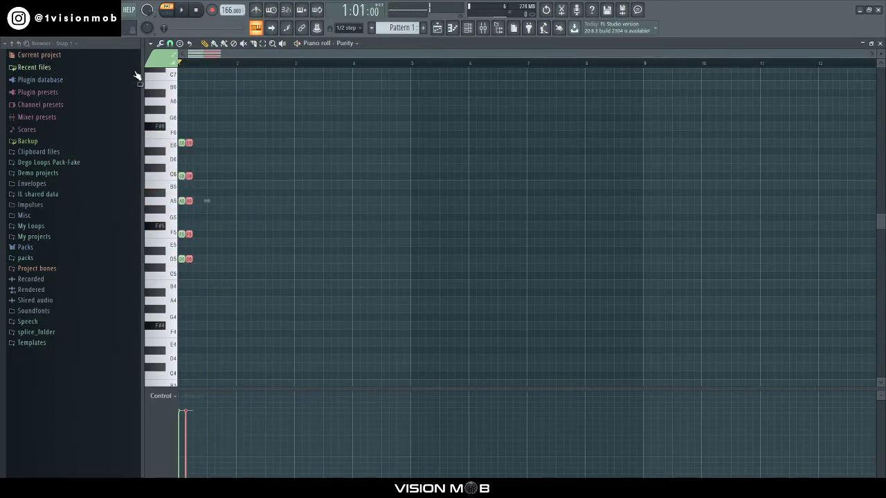
key(shift+Right)
key(shift+Right)
key(shift+Right)
key(shift+Right)
key(shift+Right)
key(shift+Right)
key(shift+Right)
key(shift+Right)
key(shift+Right)
key(shift+Right)
Transpose the copied chord down five semitones to A4, C5, E5, G5 and B5, and play the pattern
key(Down)
key(Down)
key(Down)
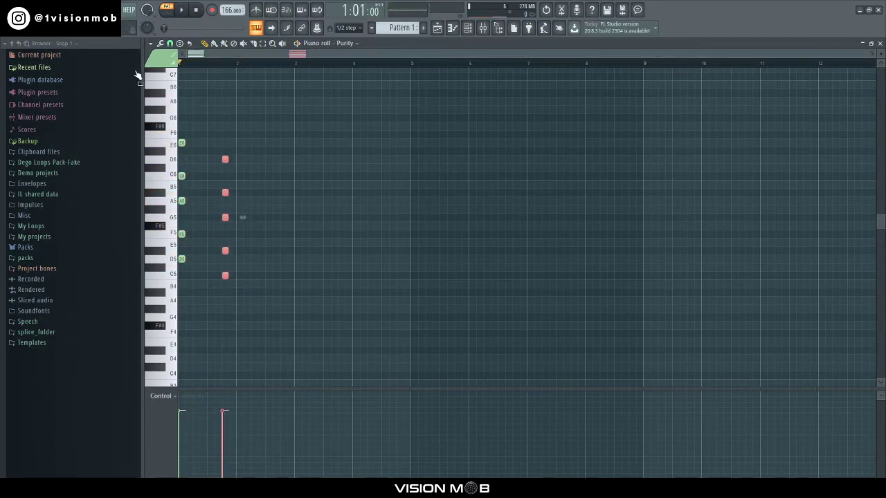
key(Down)
key(Down)
key(space)
ctrl+click(286, 153)
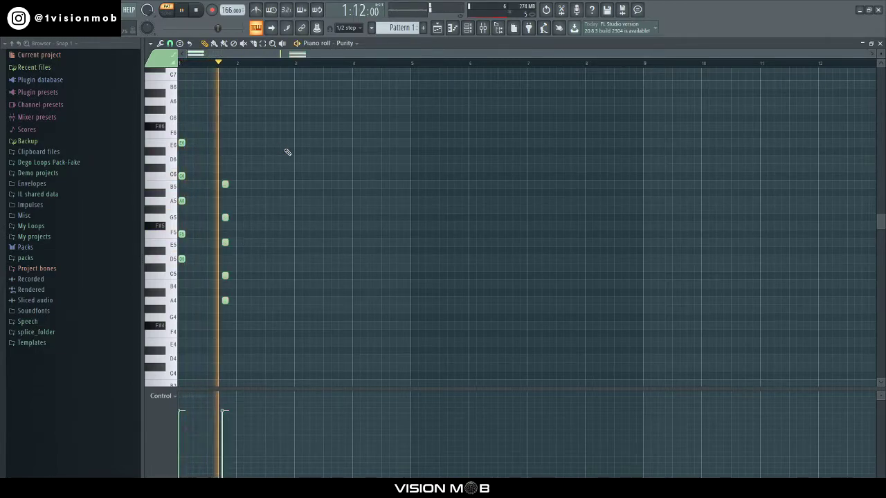
scroll(315, 234, up, 3)
key(space)
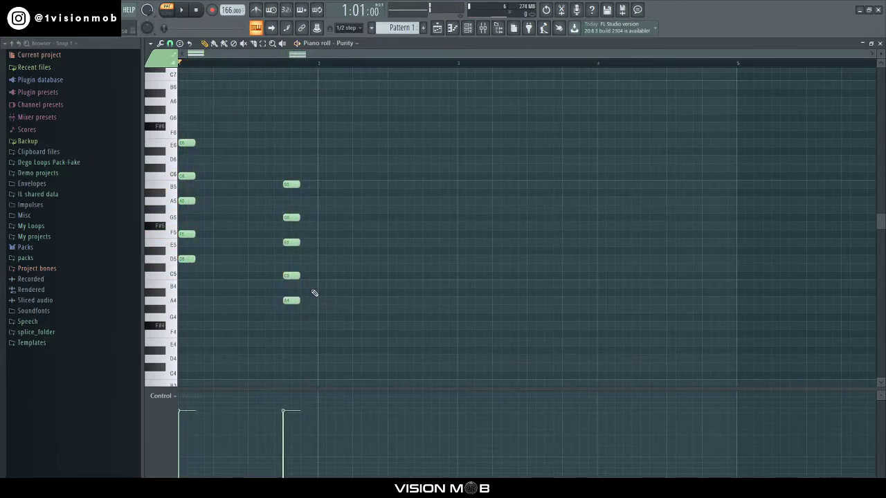
Copy the A4 chord half a beat into bar 2 at lower velocity, add a louder copy on beat 2, and play the pattern
drag(319, 322, 235, 105)
drag(293, 186, 346, 189)
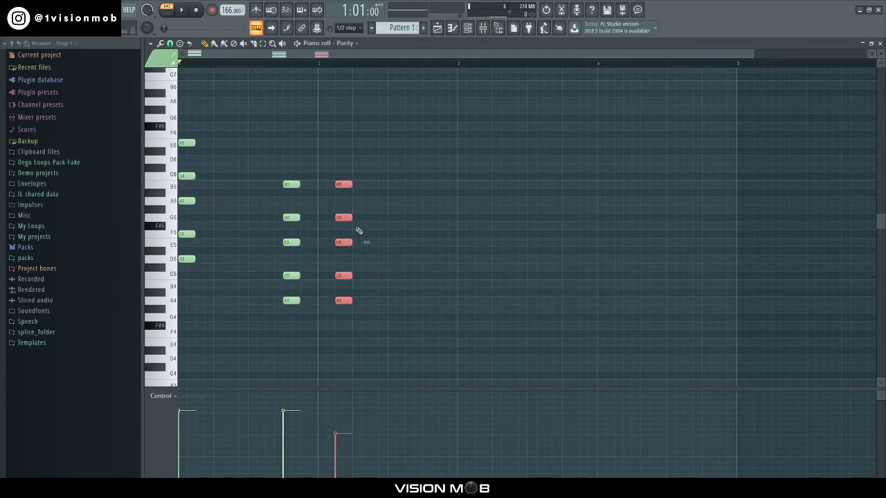
key(ctrl+b)
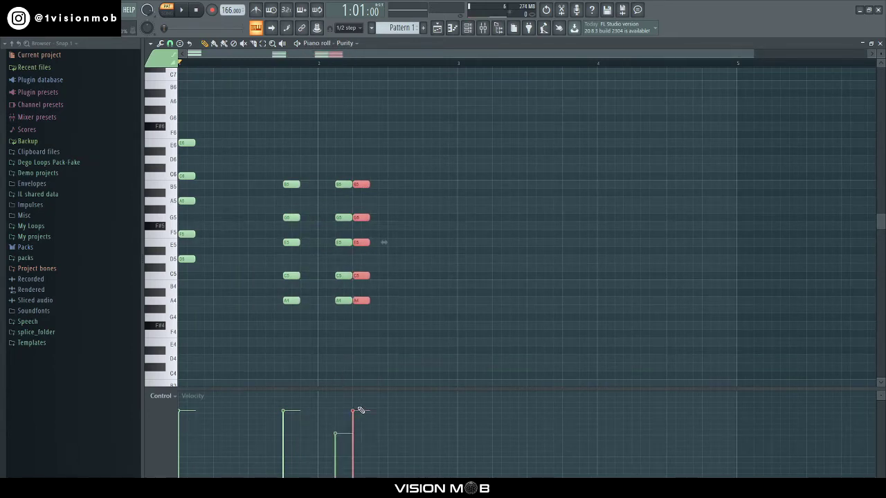
key(ctrl+d)
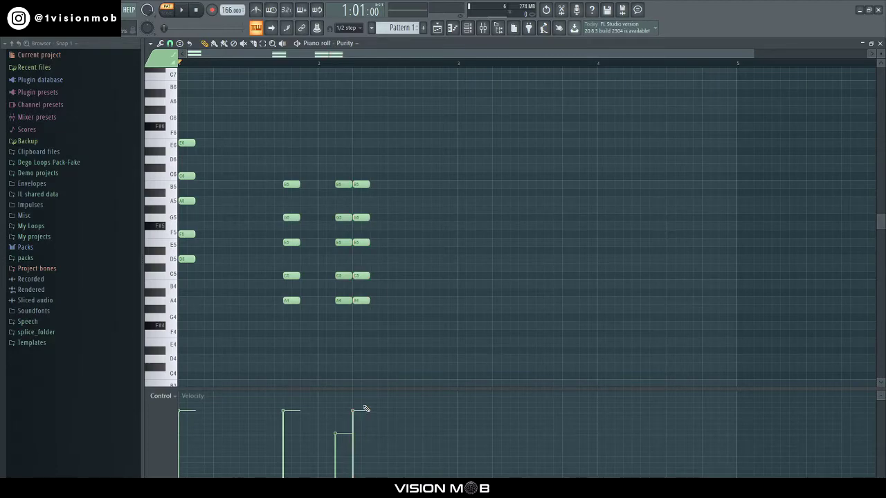
key(space)
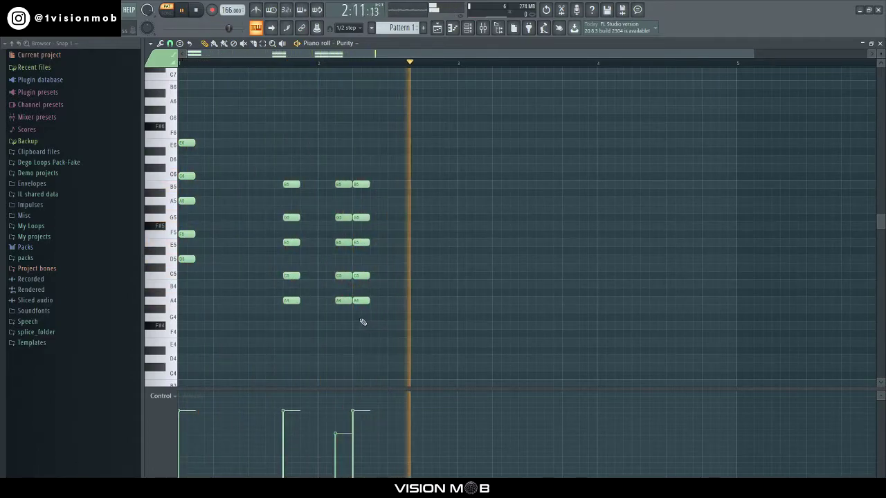
Lower the velocity of the quiet chord in bar 2 and copy the beat 2 chord to the second half of beat 3
drag(340, 318, 368, 162)
scroll(397, 190, down, 1)
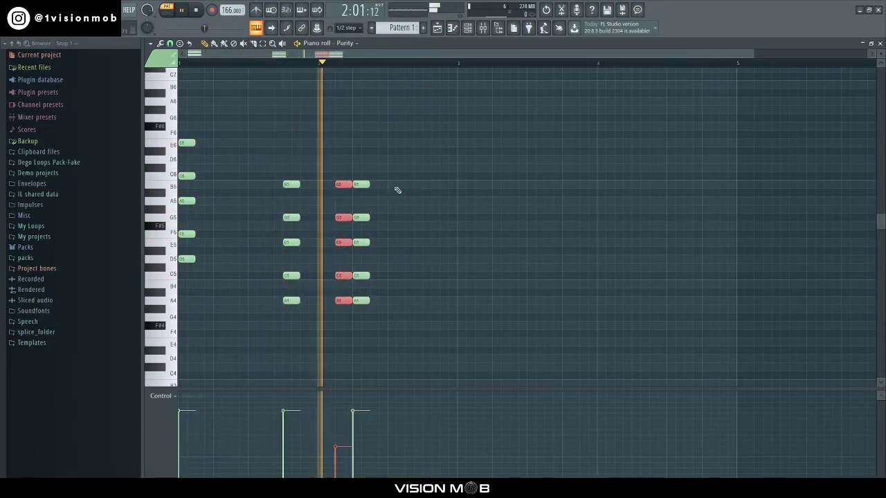
ctrl+click(389, 242)
drag(366, 329, 409, 189)
key(ctrl+b)
ctrl+click(407, 191)
scroll(406, 192, down, 1)
Repeat the chord pattern across eight bars, stop playback, and close the piano roll
key(ctrl+a)
key(ctrl+b)
key(ctrl+d)
key(space)
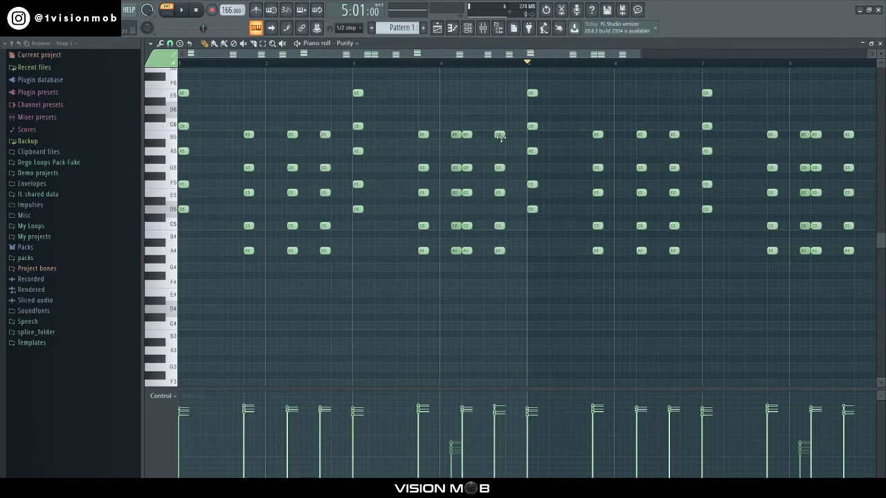
click(880, 43)
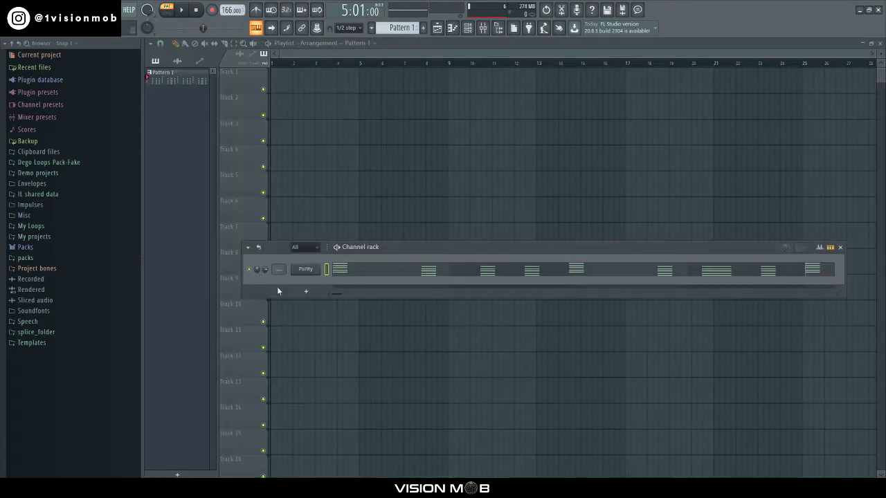
Add an Xpand!2 channel, browse its Vocals and Bright Pads presets, and close the plugin window
click(309, 293)
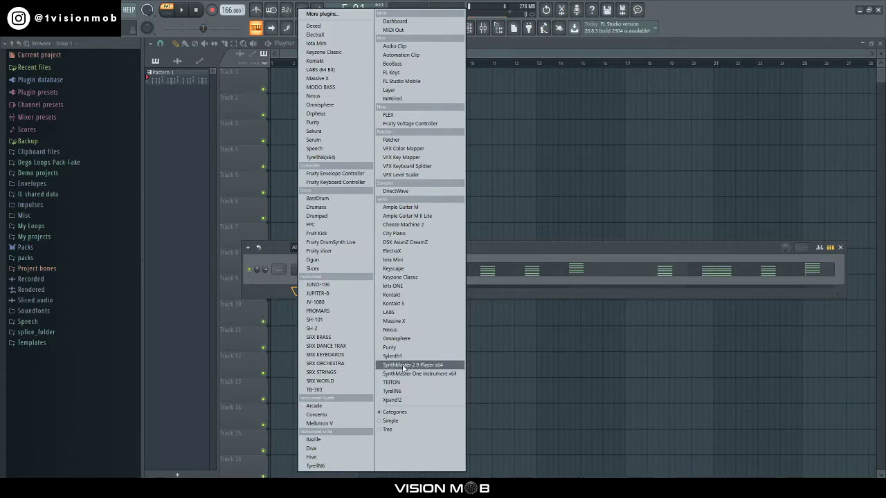
click(393, 400)
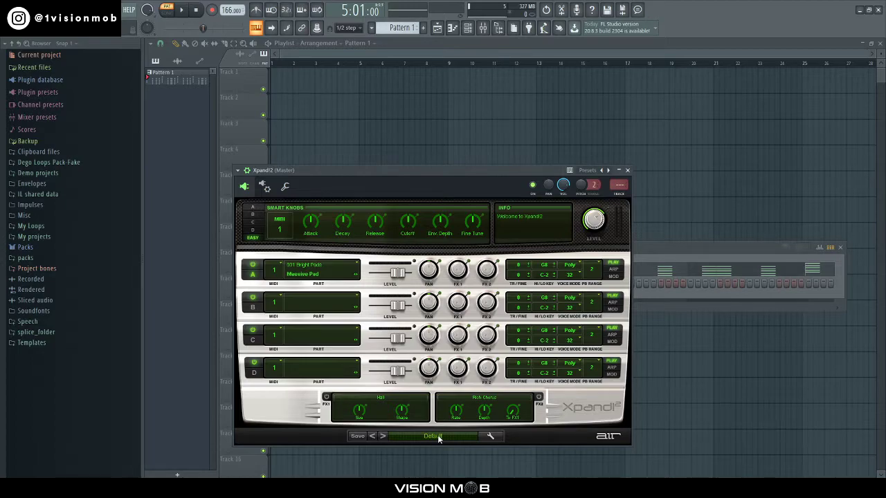
click(438, 437)
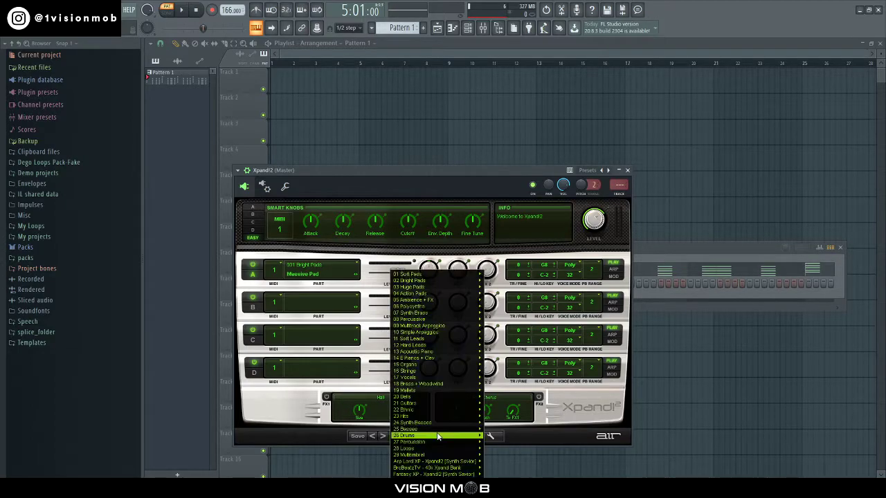
mouse_move(416, 381)
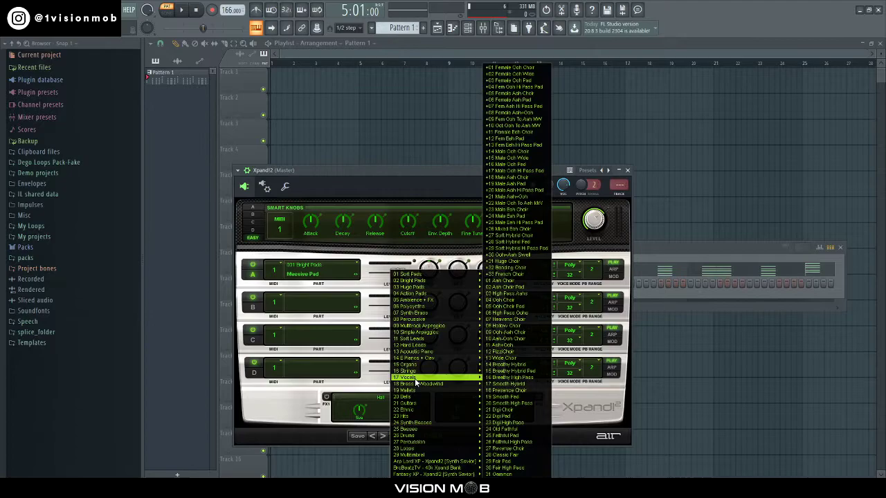
mouse_move(415, 280)
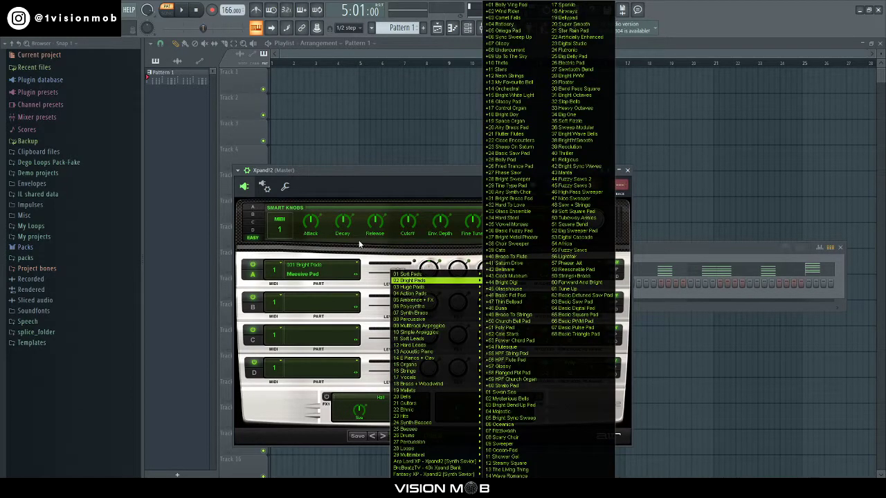
click(359, 244)
click(628, 171)
Draw a three-beat chord of D5, F5, A5, C6 and E6 at the start of Xpand!2's piano roll
right_click(308, 284)
click(333, 284)
click(182, 184)
click(182, 151)
click(182, 126)
click(183, 93)
key(ctrl+a)
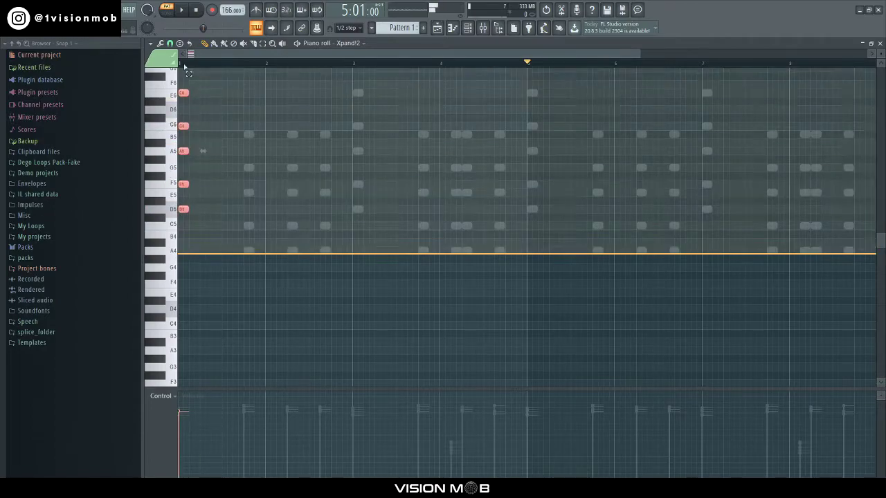
scroll(198, 122, up, 1)
drag(196, 123, 243, 143)
Duplicate the three-beat chord from beat 4 of bar 1 and transpose the copy down five semitones to start on A4
key(ctrl+b)
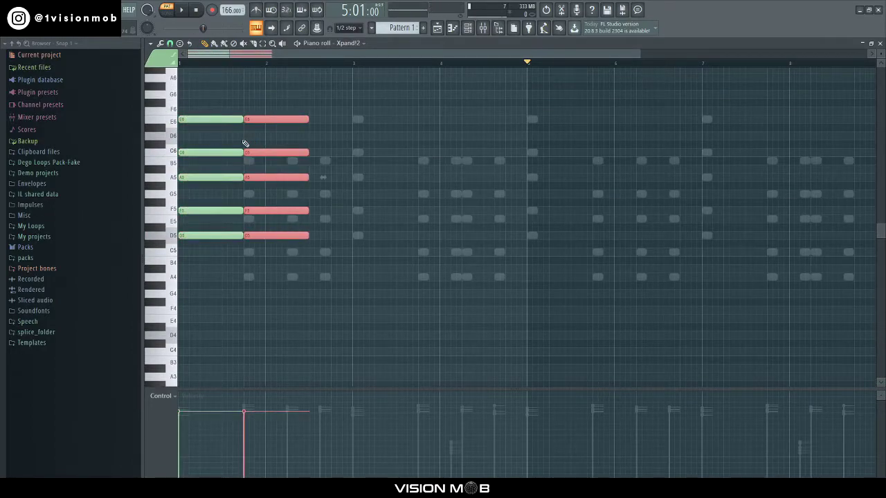
key(Down)
key(Down)
key(Down)
key(Down)
key(Down)
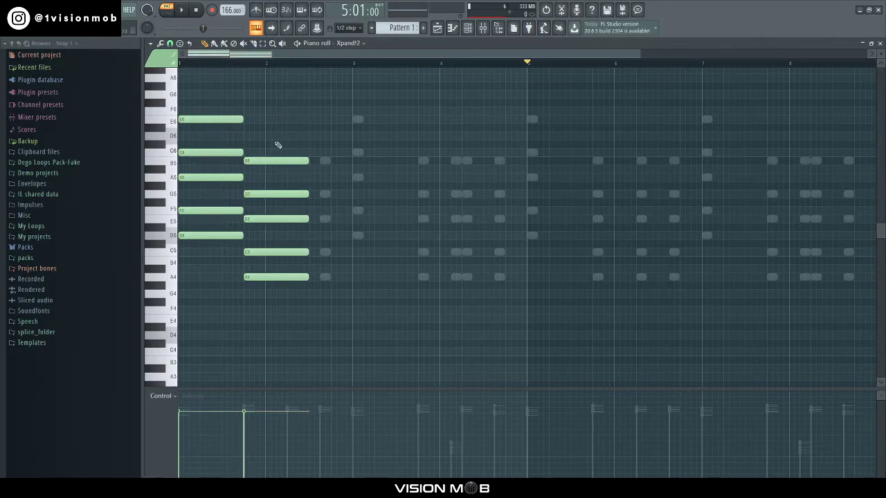
Extend the second Xpand!2 chord to the end of bar 2 and play the pattern
scroll(290, 291, down, 1)
drag(309, 147, 352, 148)
key(space)
key(ctrl+d)
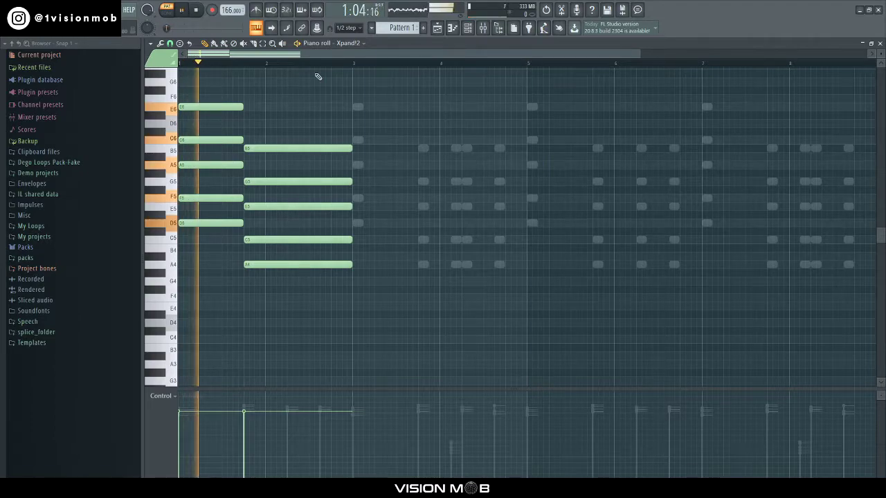
Repeat the two-bar Xpand!2 chord pattern through bar 4 and close the piano roll
key(ctrl+b)
scroll(318, 76, down, 1)
key(F7)
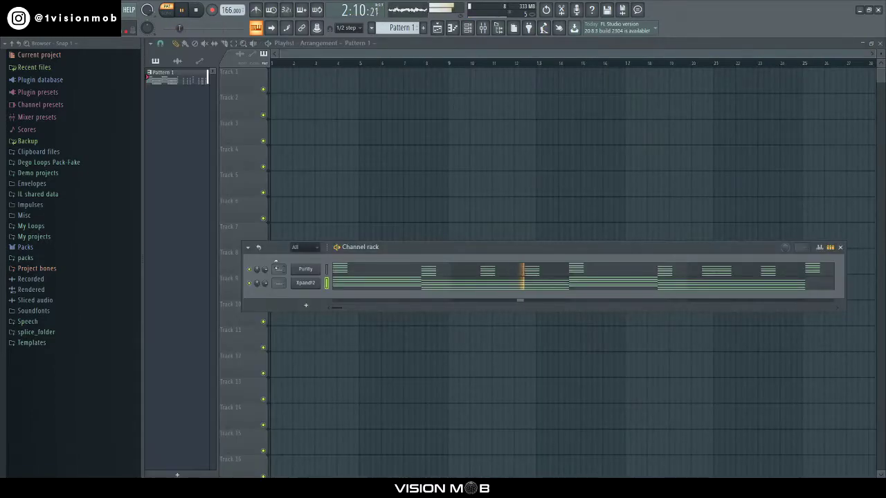
Open the Xpand!2 plugin, set its Attack smart knob to -80 %, and close the plugin window
click(305, 283)
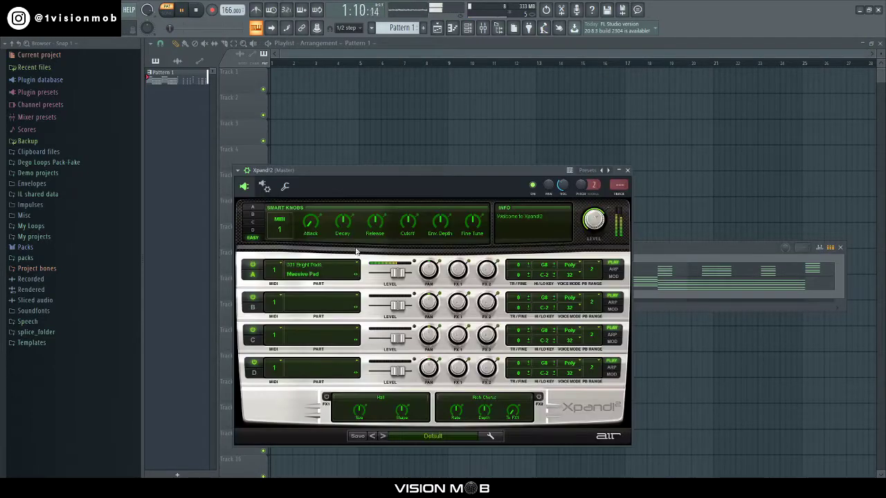
drag(315, 222, 316, 215)
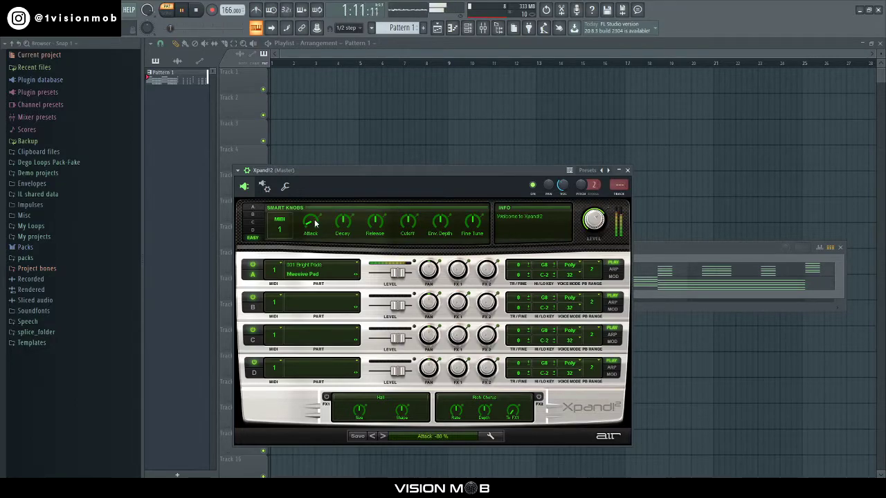
click(628, 170)
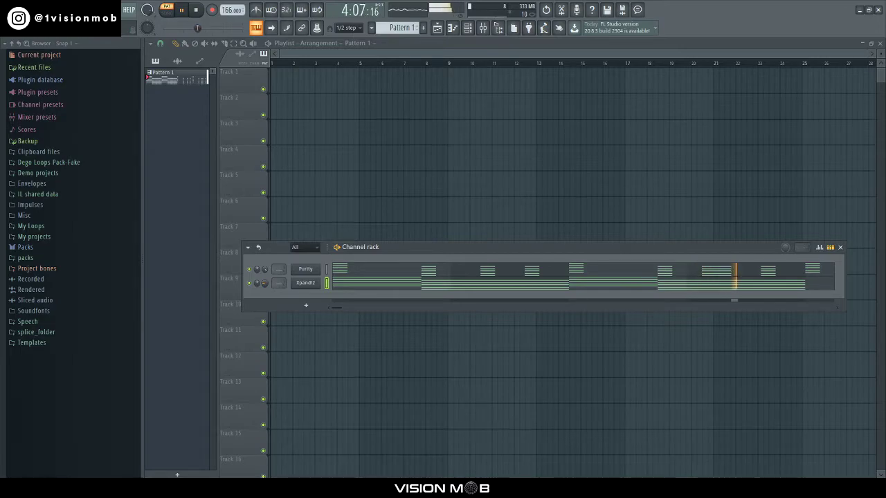
Stop playback and repeat the four-bar Xpand!2 chord pattern through bar 8 in the piano roll
click(361, 283)
key(space)
key(ctrl+b)
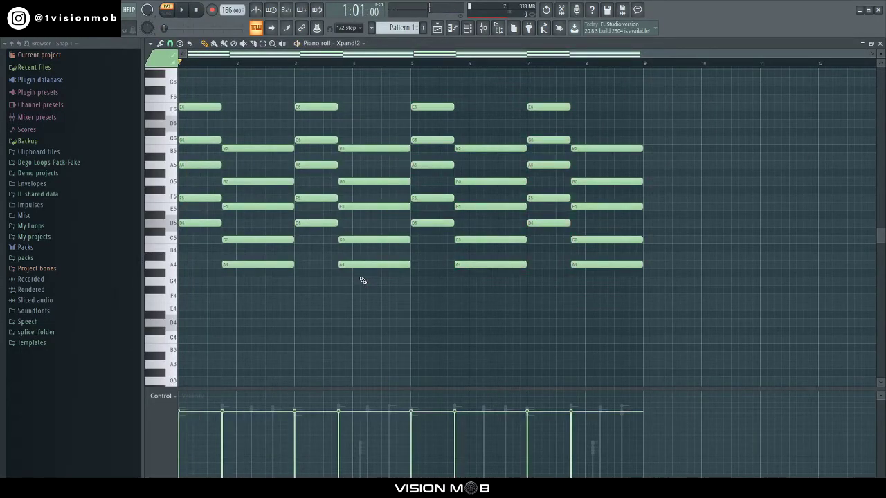
Randomize the note velocities of the Xpand!2 chords with bipolar variation and lower their overall velocity
key(alt+r)
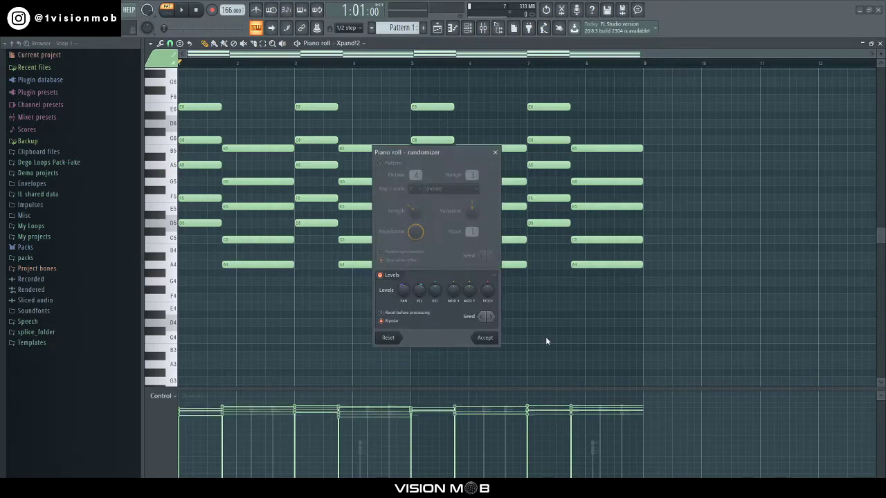
click(495, 339)
click(503, 328)
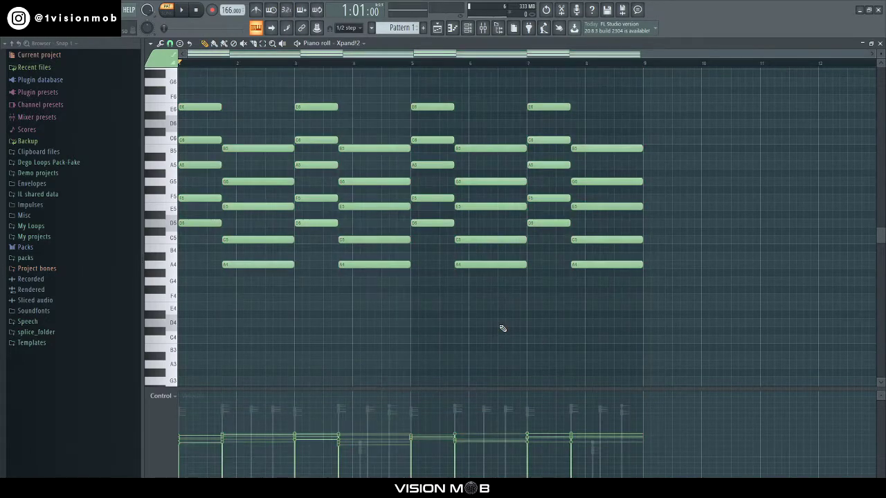
Arpeggiate the Xpand!2 chords with the Alternate pattern, Normal range 6 and Chord sync, and play the result
key(alt+a)
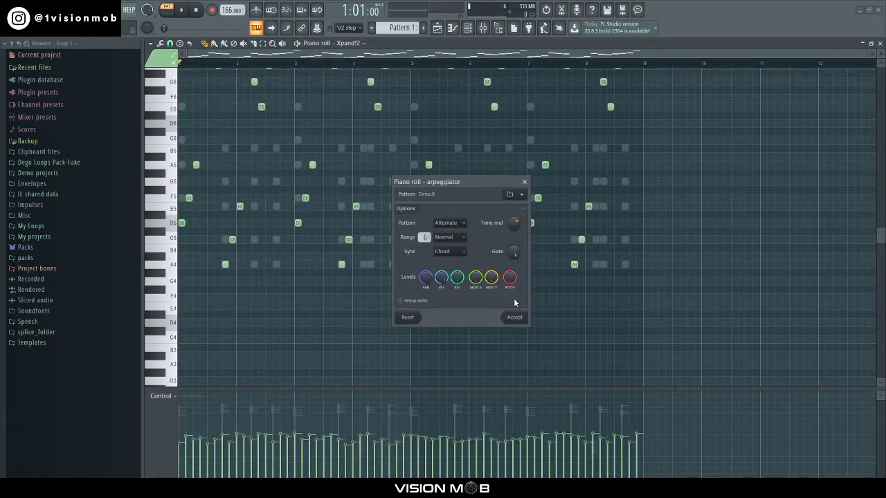
click(514, 317)
key(space)
scroll(380, 239, up, 3)
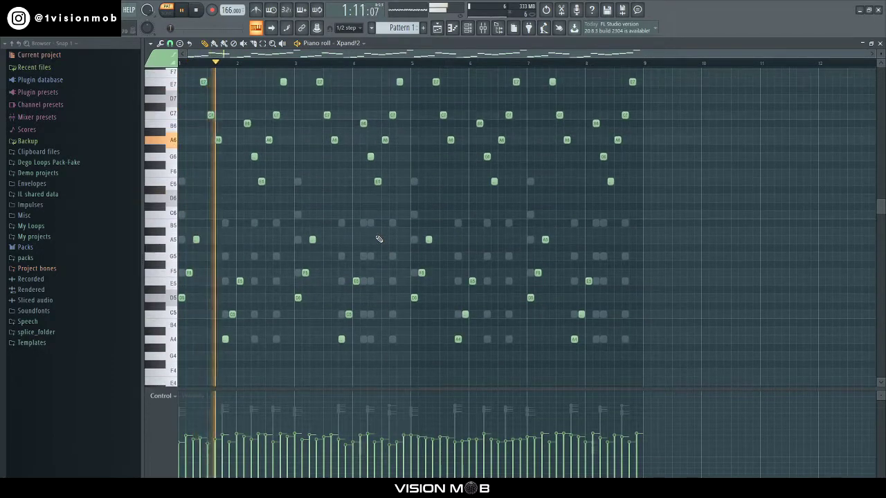
key(ctrl+a)
key(ctrl+d)
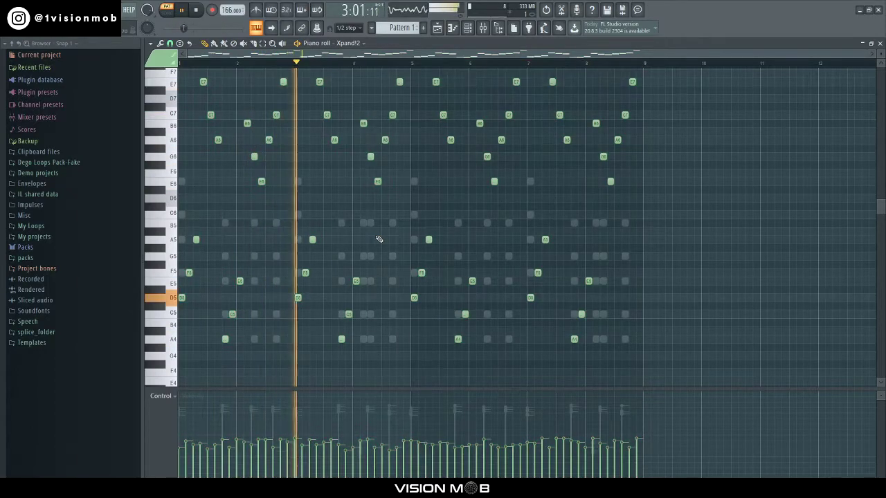
Transpose the highest notes of the Xpand!2 arpeggio down one octave and play the pattern
key(space)
scroll(293, 168, up, 3)
scroll(291, 168, up, 3)
drag(224, 196, 864, 107)
key(ctrl+Down)
key(space)
key(ctrl+d)
scroll(862, 111, down, 3)
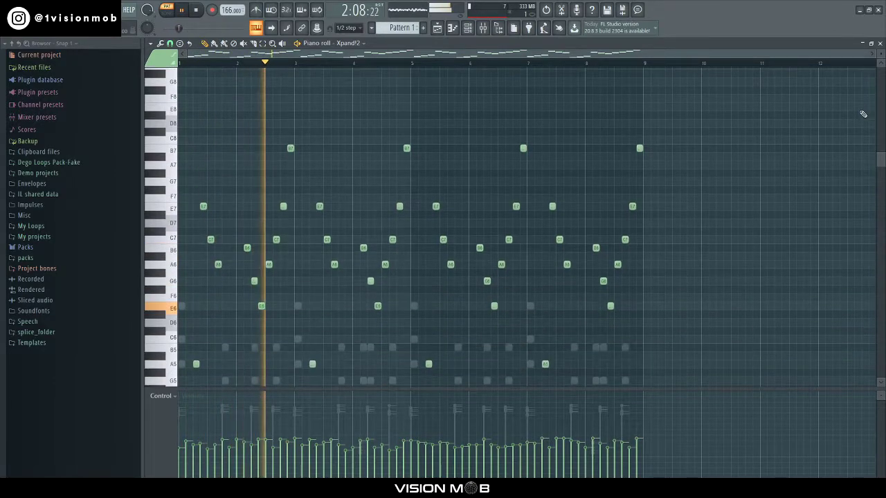
Transpose the four B7 notes down an octave and up one semitone to C7
drag(270, 156, 854, 158)
key(ctrl+Down)
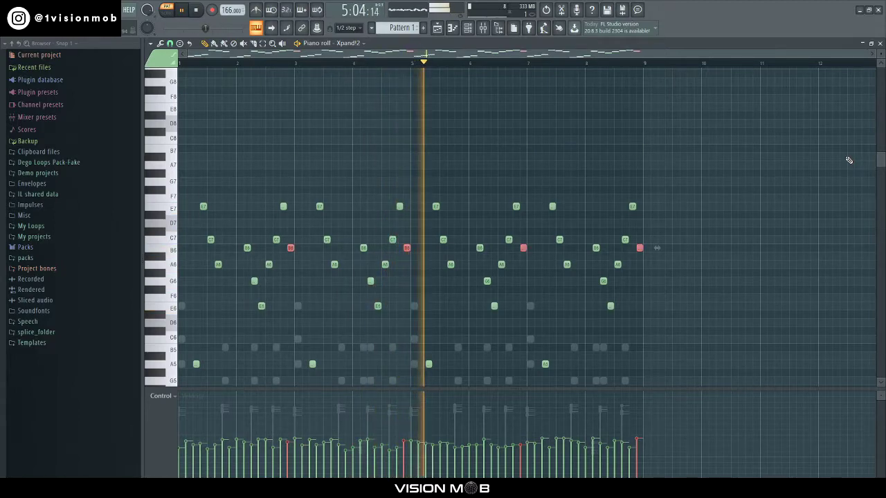
key(Up)
key(ctrl+d)
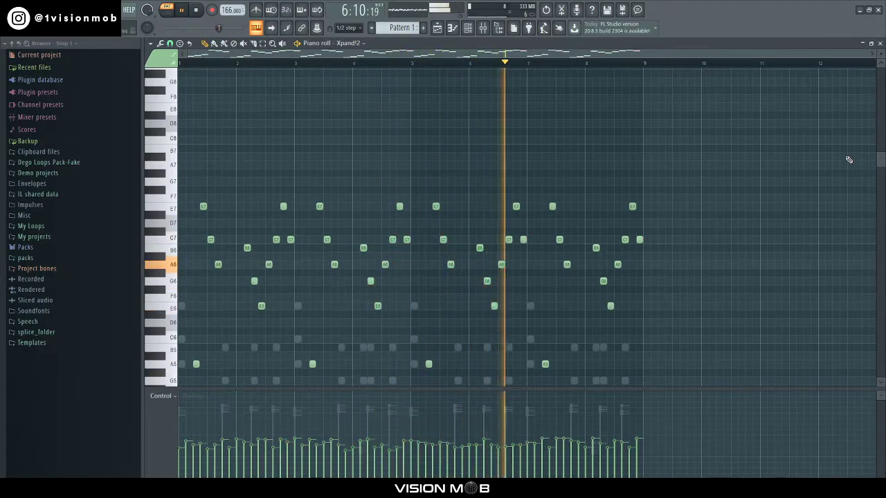
Select the last note of every two-bar phrase and try it at D7, C#7, B6 and A6 during playback
click(535, 239)
drag(533, 241, 521, 241)
drag(651, 240, 635, 242)
ctrl+click(290, 239)
ctrl+click(407, 239)
key(Up)
key(Up)
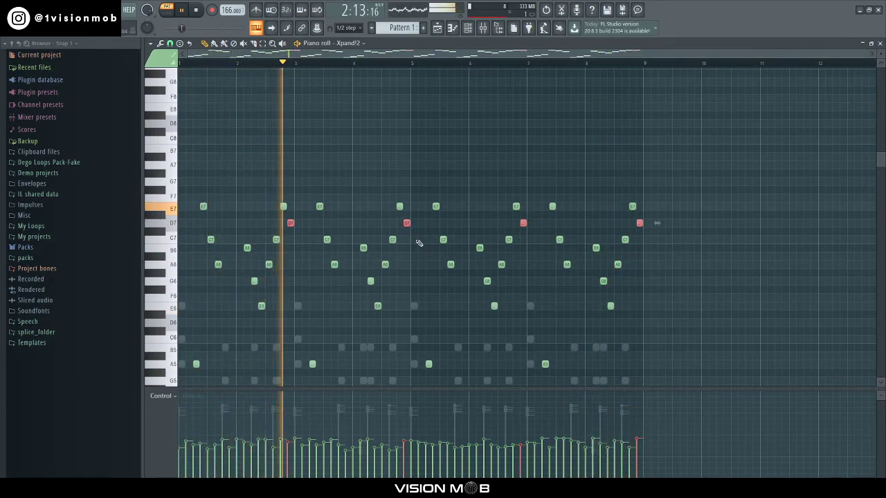
key(Down)
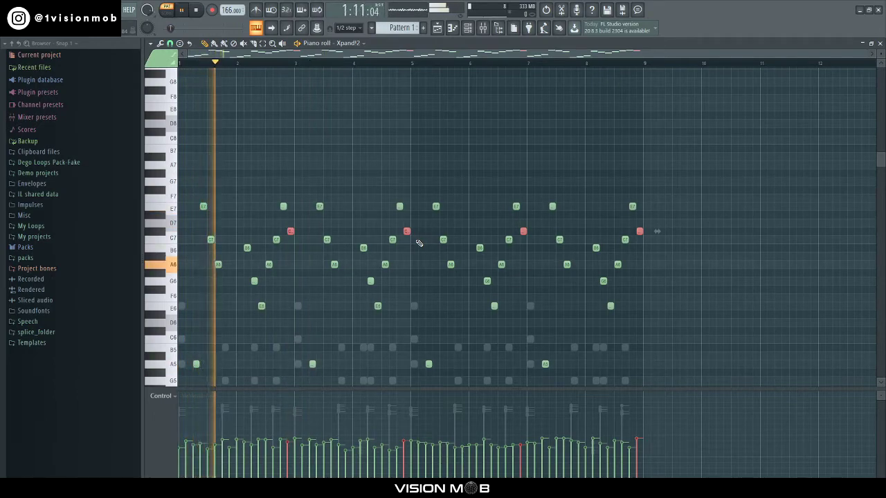
key(Down)
key(Down)
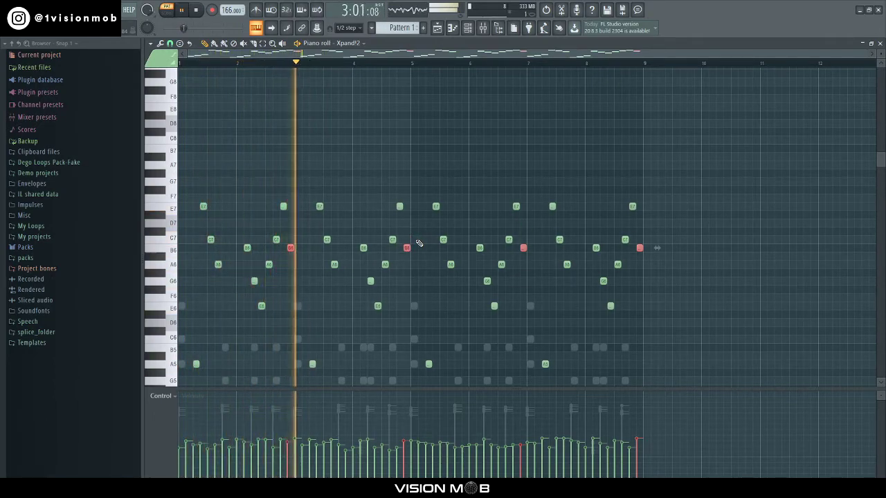
key(Down)
key(Down)
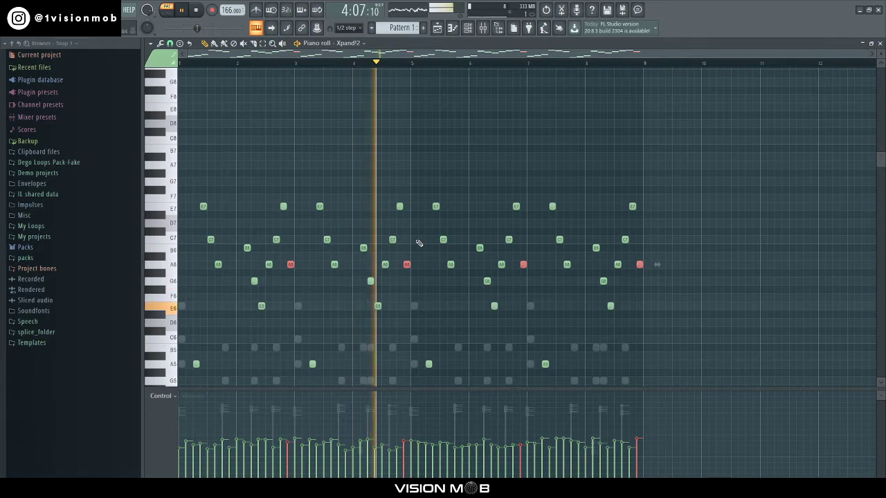
Try the four phrase-ending notes at D#7 and return them to C7
key(Up)
key(Up)
key(Up)
key(Up)
key(Up)
key(Up)
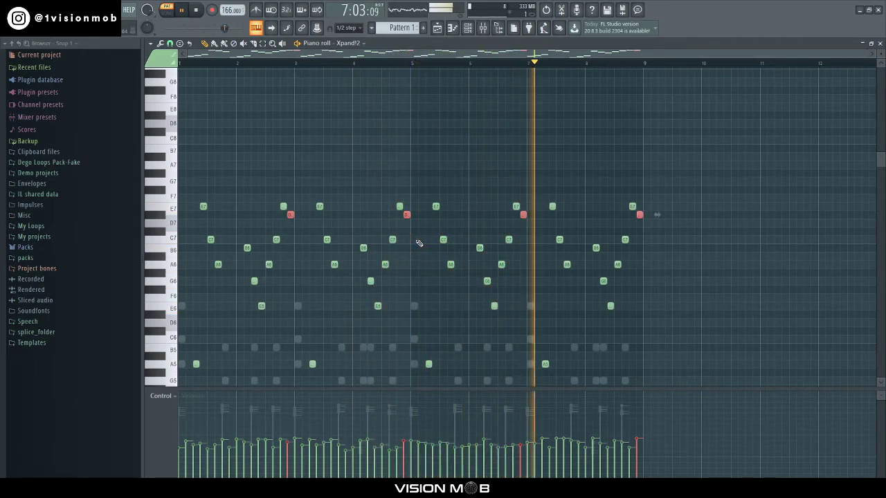
key(shift+Down)
key(shift+Down)
key(shift+Down)
key(ctrl+d)
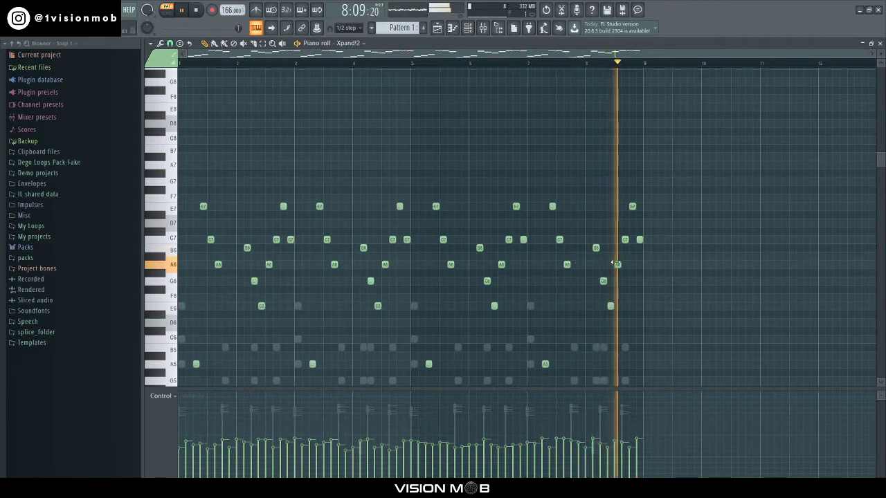
Close the piano roll, add a SynthMaster 2.9 Player x64 channel, and dismiss its startup message
click(879, 43)
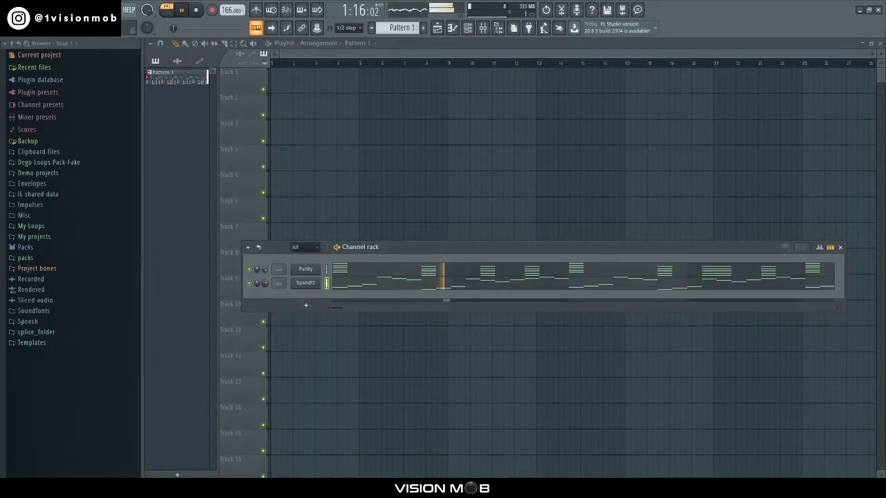
click(306, 305)
click(309, 293)
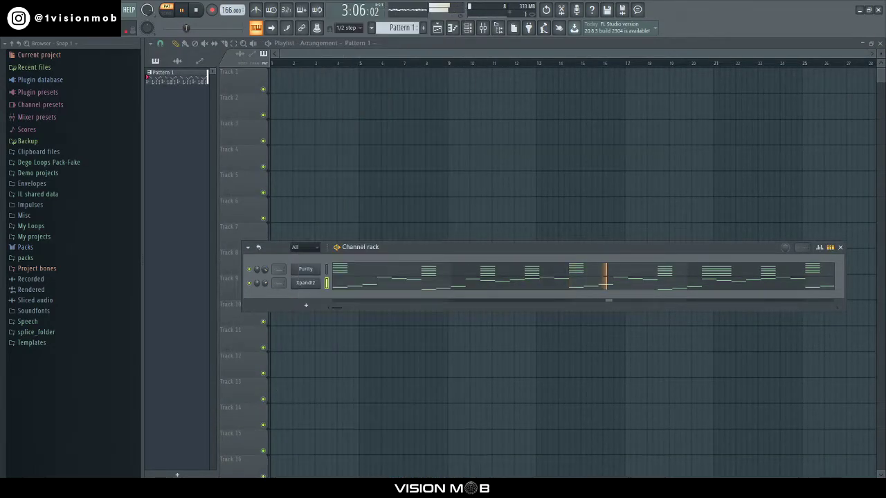
click(306, 305)
key(Escape)
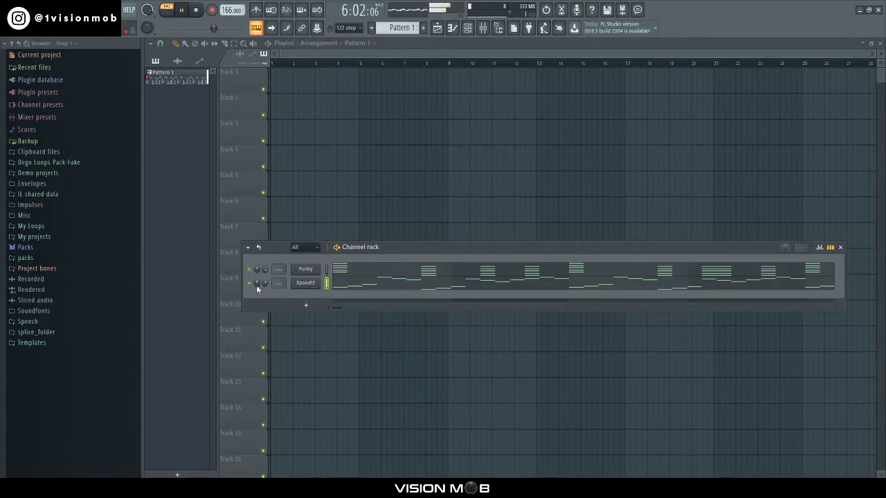
click(320, 306)
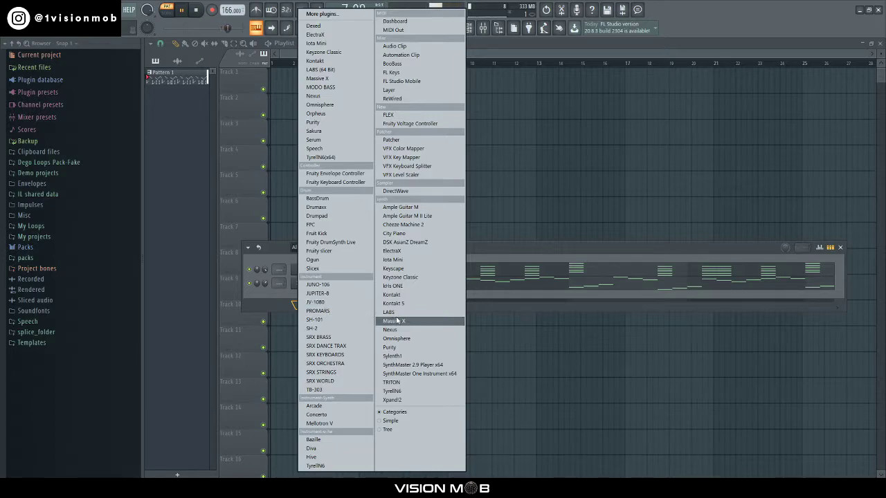
click(405, 365)
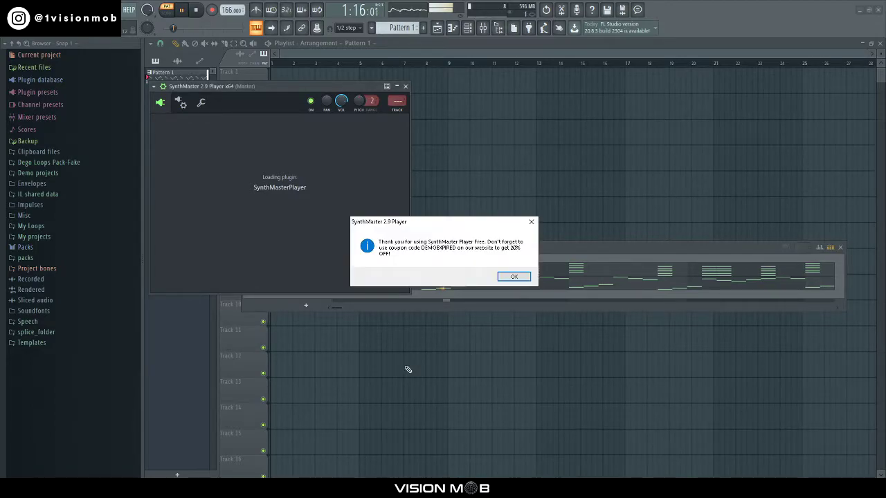
click(524, 278)
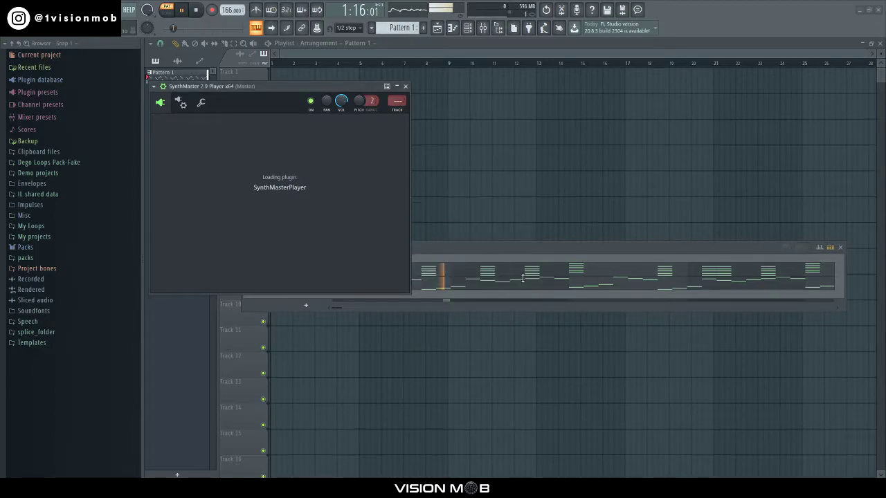
Filter the SynthMaster presets by the Pad instrument type, load the Dark Pad preset, and close the plugin window
click(183, 264)
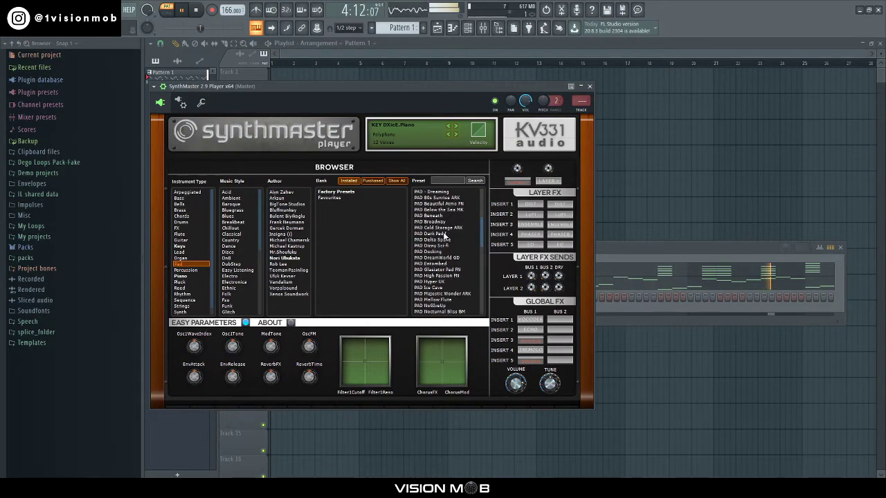
click(445, 234)
click(589, 86)
In SynthMaster's piano roll, draw a three-beat A5 note followed by an E5 note lasting to the end of bar 2
right_click(298, 291)
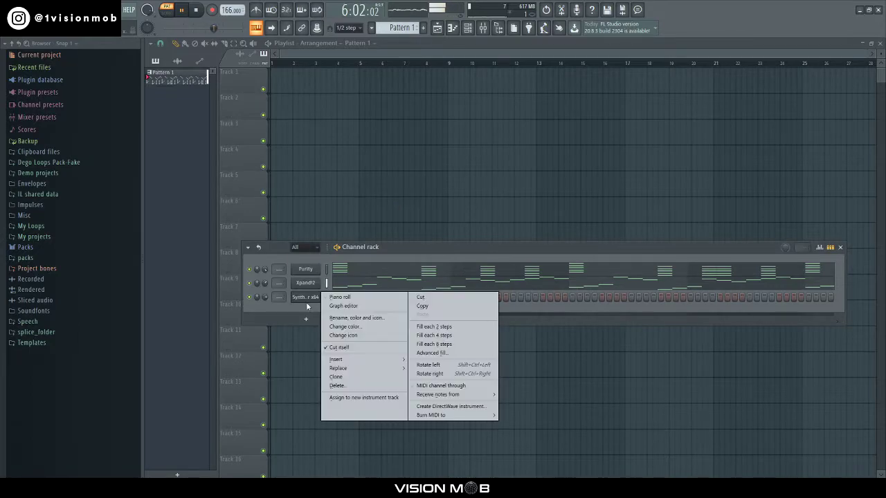
click(332, 300)
key(space)
scroll(249, 273, down, 5)
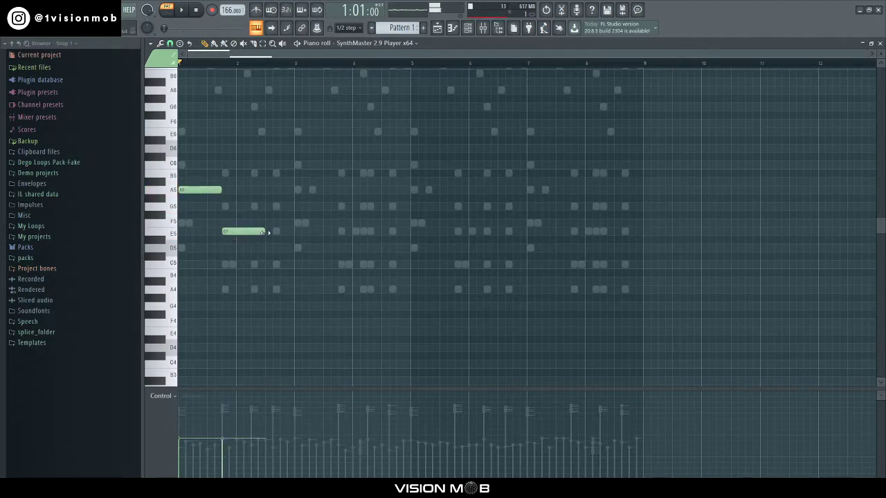
Repeat the two-note SynthMaster phrase through bar 8, play the pattern, and close the piano roll
key(ctrl+b)
key(ctrl+b)
key(ctrl+b)
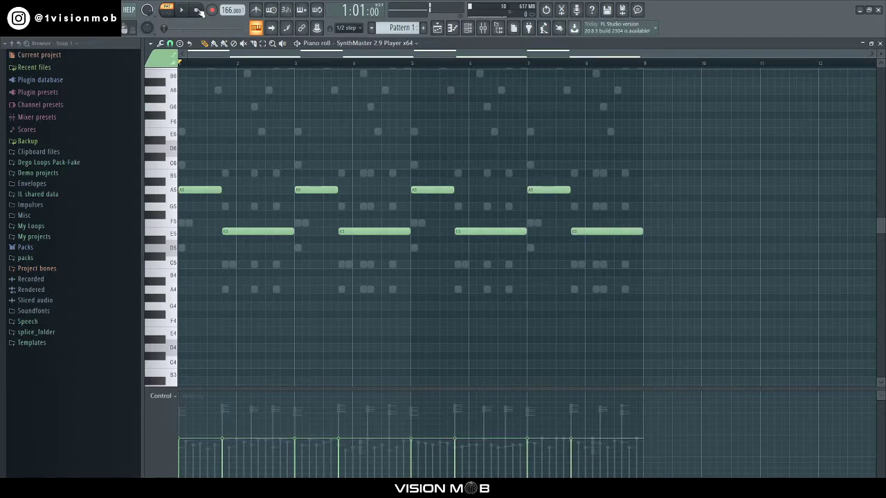
key(space)
click(870, 43)
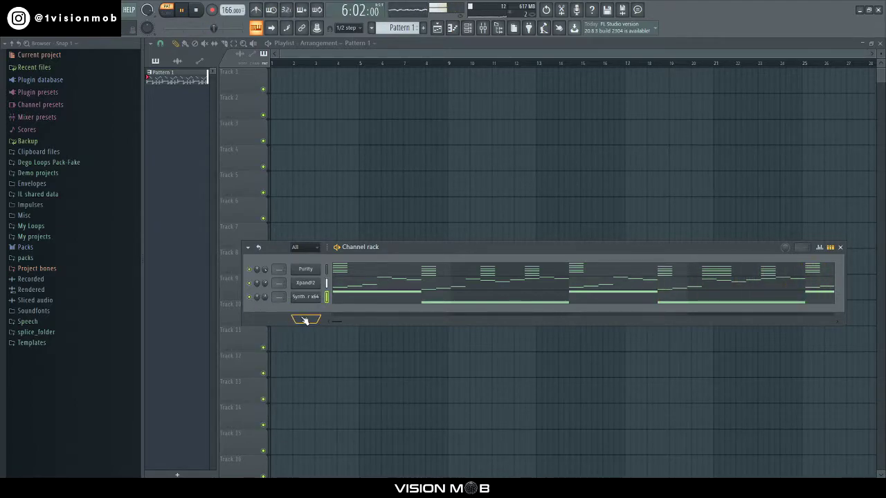
Transpose the Xpand!2 arpeggio down an octave, then raise only its notes at A4 and below back up an octave
click(351, 287)
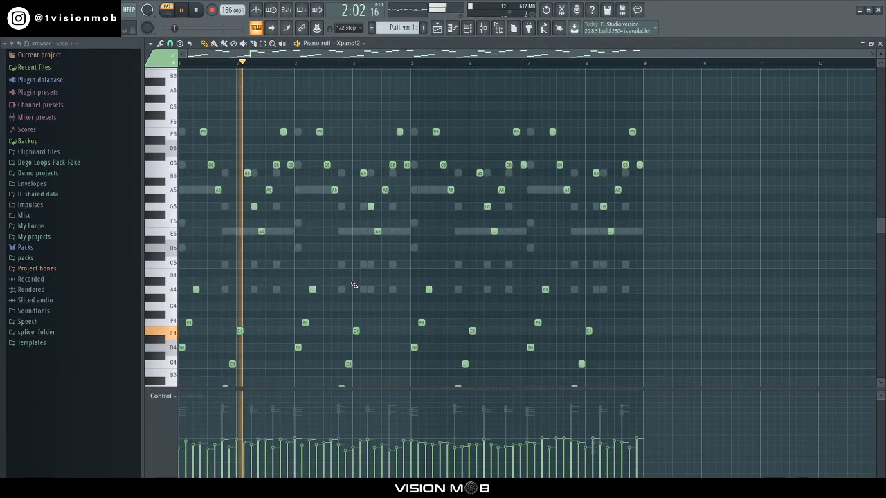
scroll(354, 285, down, 3)
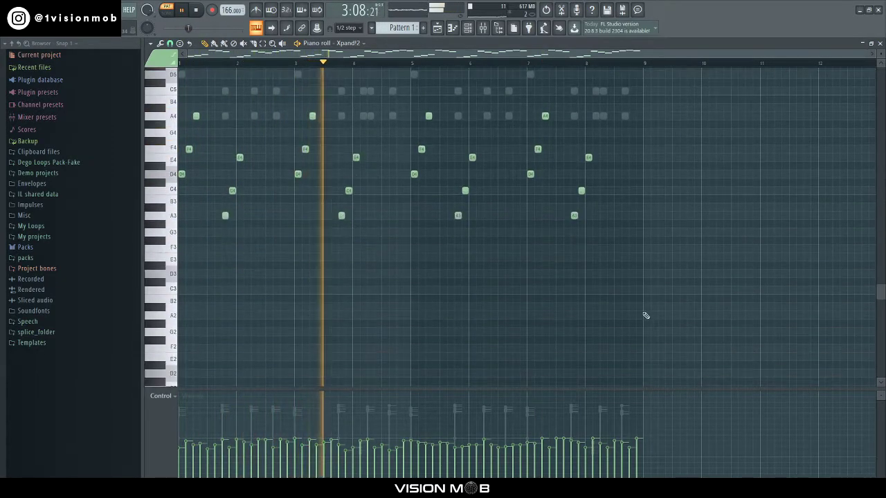
drag(684, 301, 185, 117)
key(ctrl+Up)
key(space)
key(space)
scroll(194, 124, up, 12)
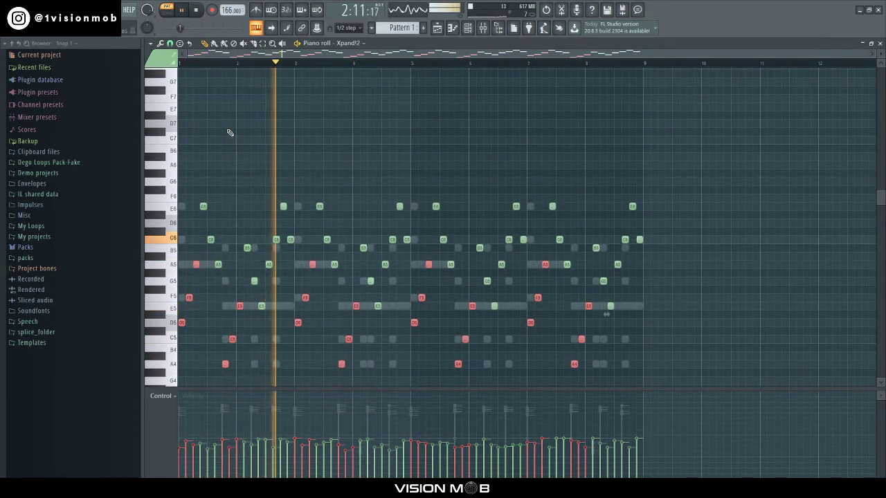
Transpose the Xpand!2 arpeggio notes in bars 5 to 8 up one octave
right_click(376, 149)
drag(706, 343, 422, 64)
scroll(422, 69, down, 3)
key(space)
key(space)
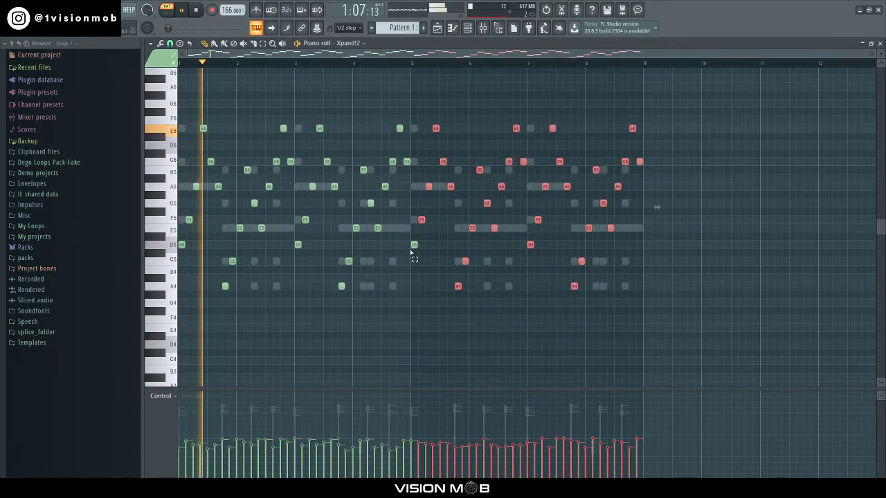
key(ctrl+Up)
key(ctrl+d)
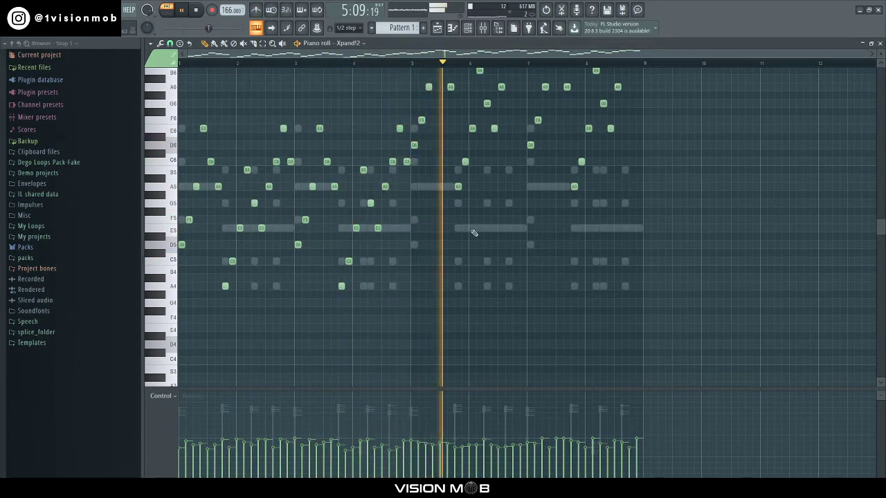
Close the piano roll and route the Purity, Xpand!2 and SynthMaster channels to mixer tracks 1, 2 and 3
key(F7)
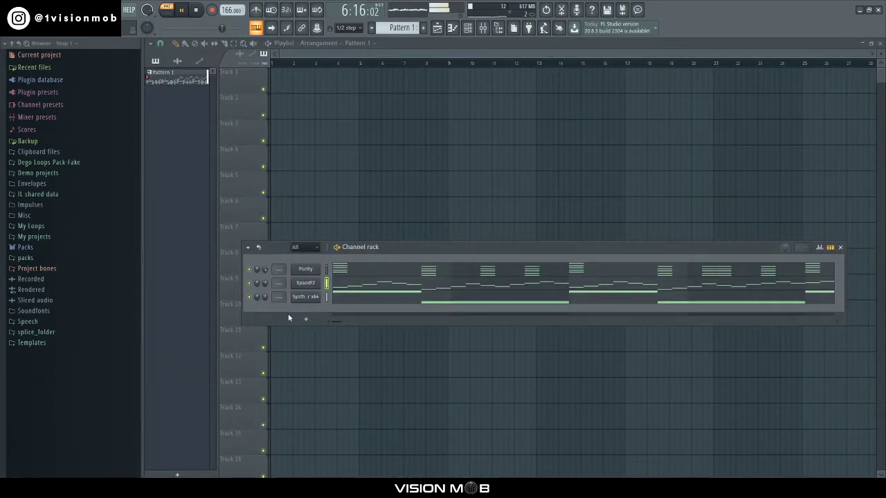
click(304, 319)
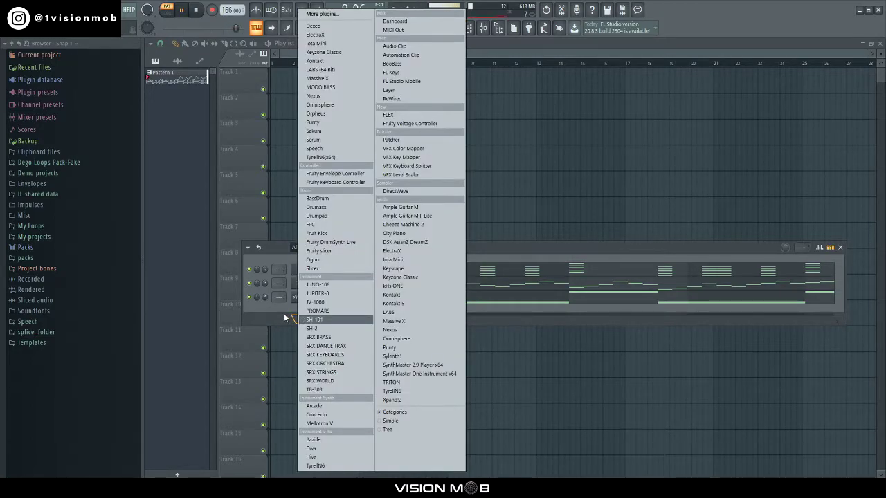
click(285, 317)
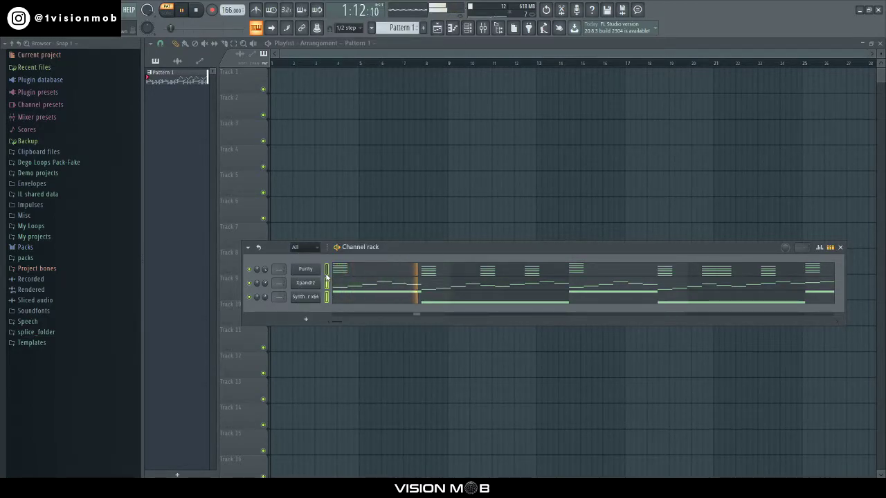
key(F9)
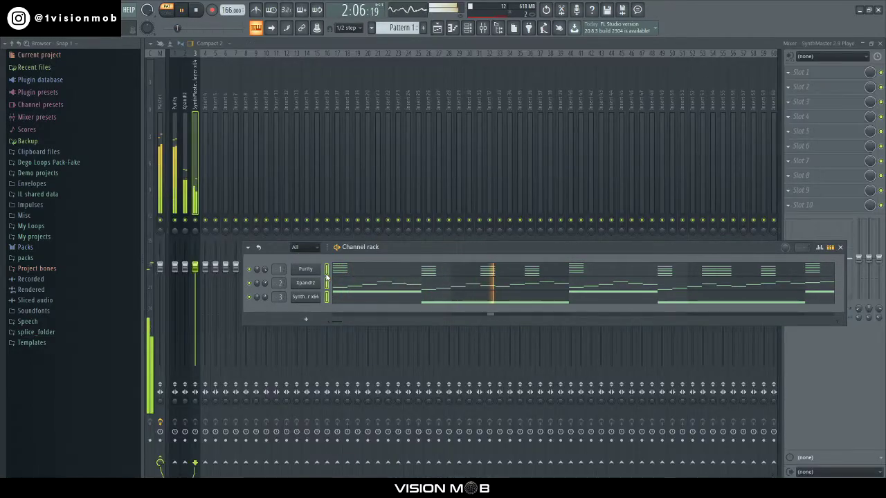
click(841, 248)
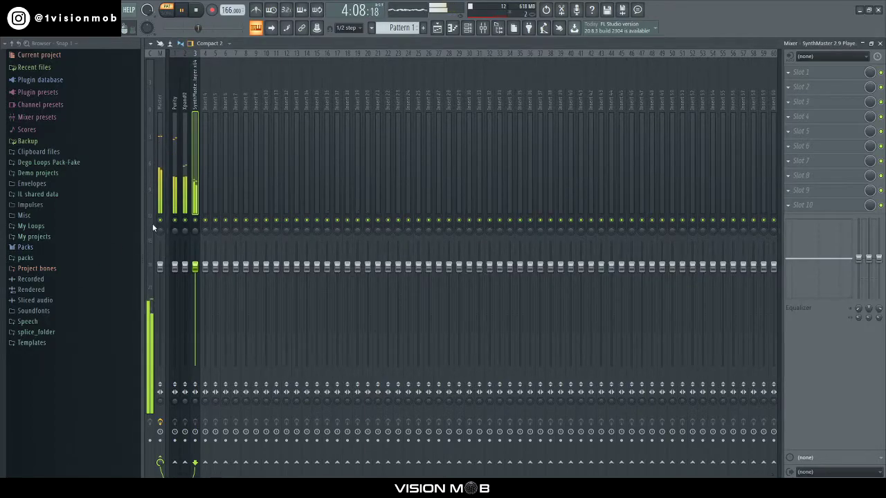
Solo the Purity mixer track, lower its fader slightly, and insert Fruity Parametric EQ 2 in its first effect slot
click(176, 221)
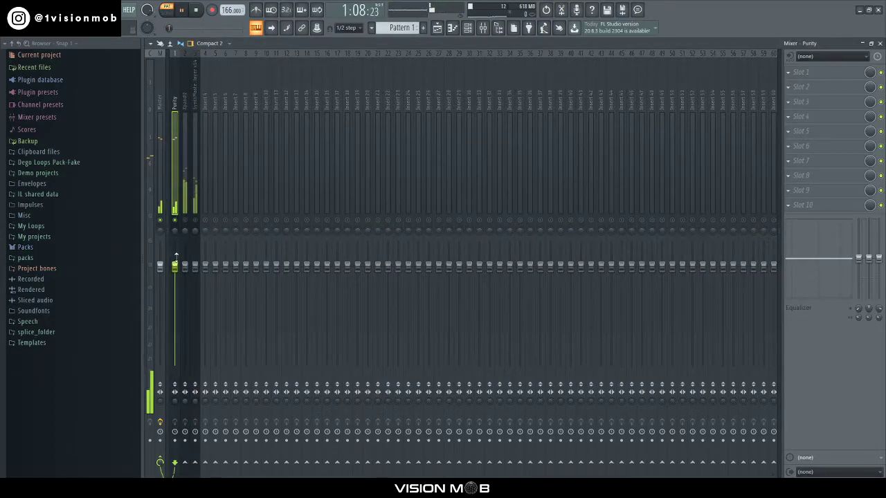
click(801, 72)
mouse_move(792, 84)
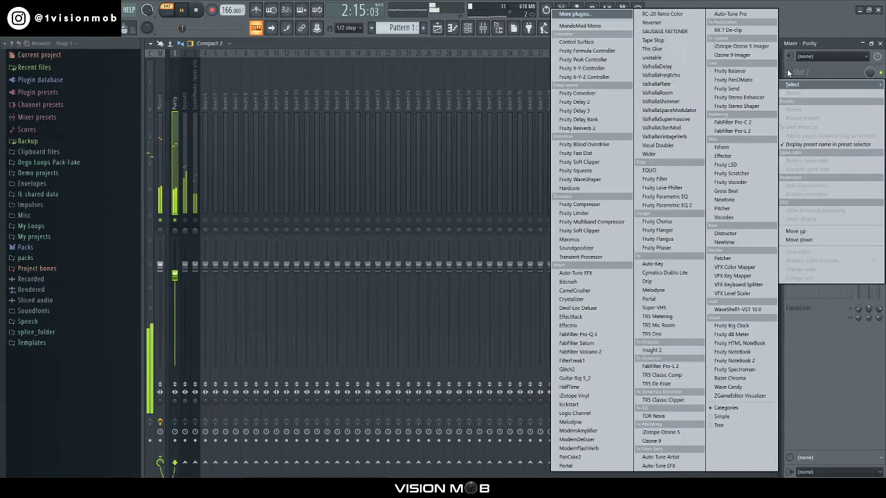
click(677, 205)
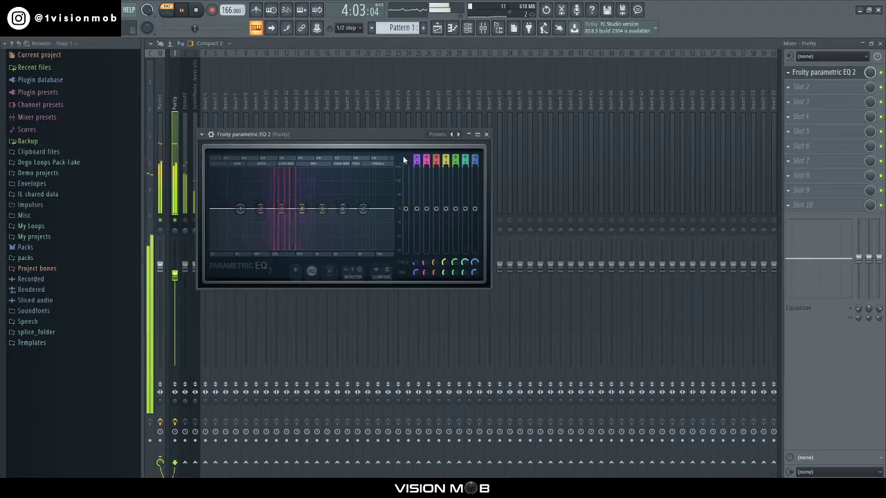
Load the 20Hz - 18kHz cut preset in Purity's EQ and move its low and high cuts further inward
click(438, 135)
click(464, 193)
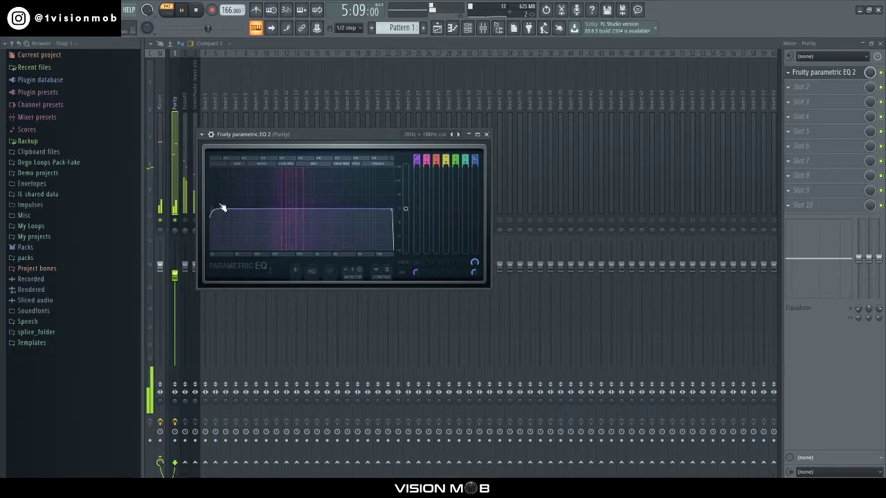
drag(248, 208, 263, 209)
drag(389, 209, 368, 209)
scroll(367, 209, up, 3)
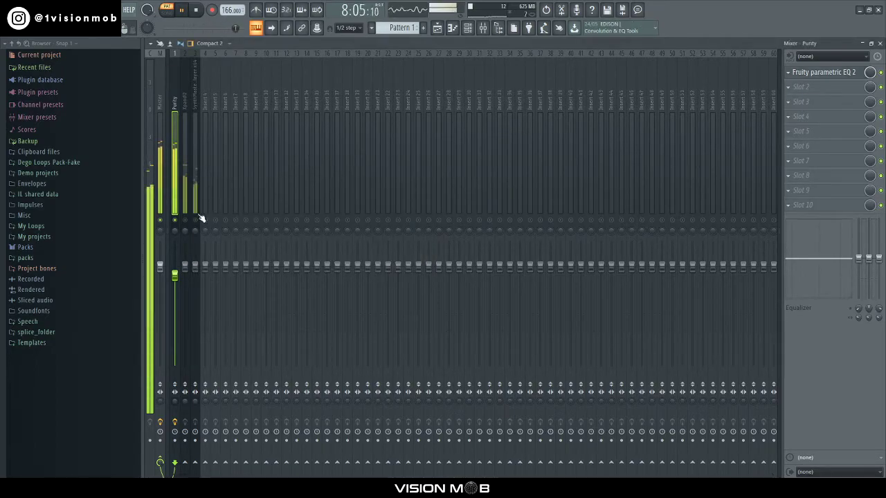
On the soloed Xpand!2 mixer track, insert Fruity Parametric EQ 2 with the 20Hz - 18kHz cut preset and tighten its low and high cuts
click(186, 203)
click(788, 72)
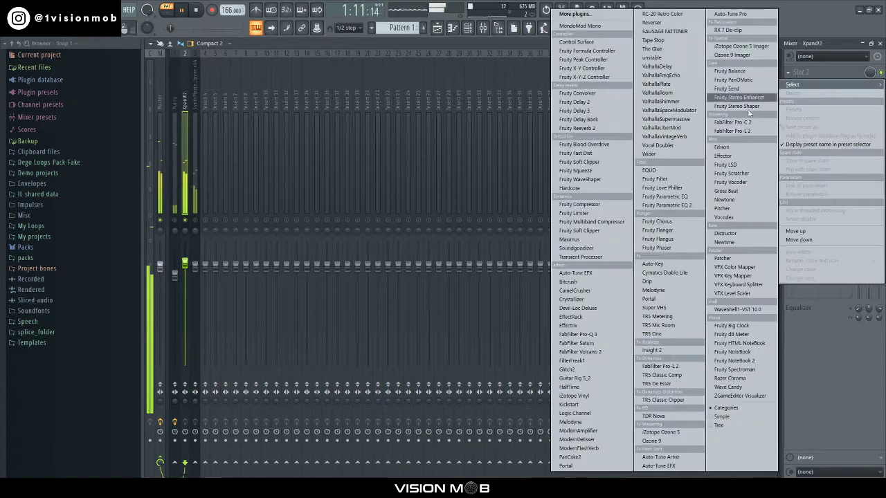
click(659, 208)
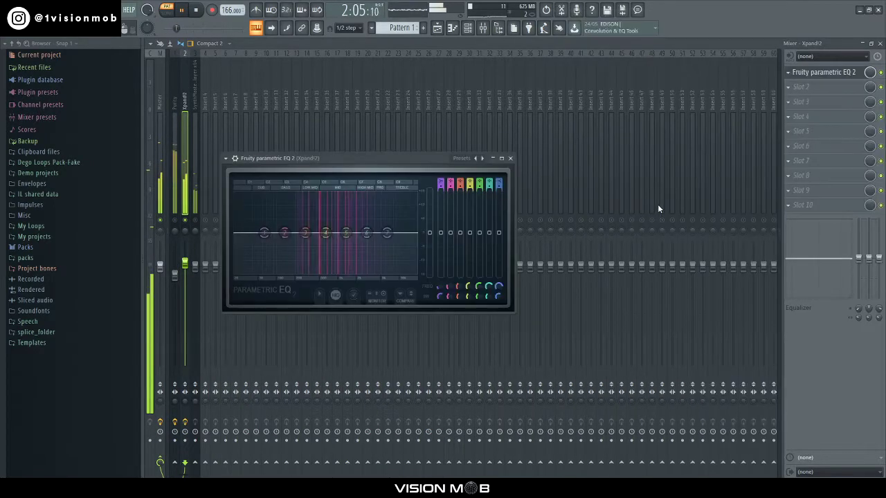
click(476, 159)
click(489, 216)
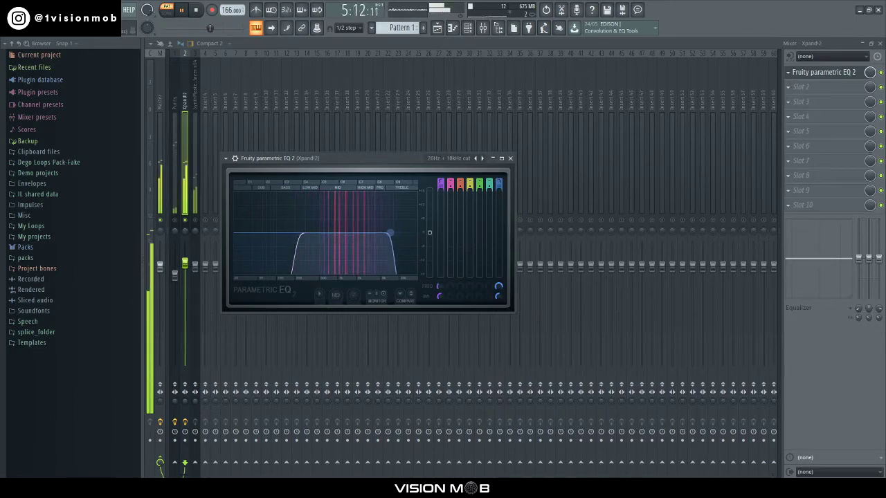
drag(390, 232, 402, 232)
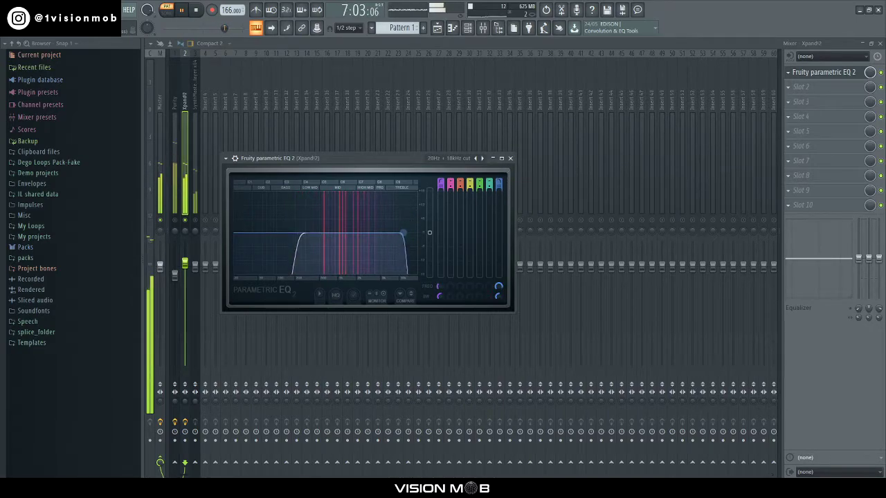
click(510, 158)
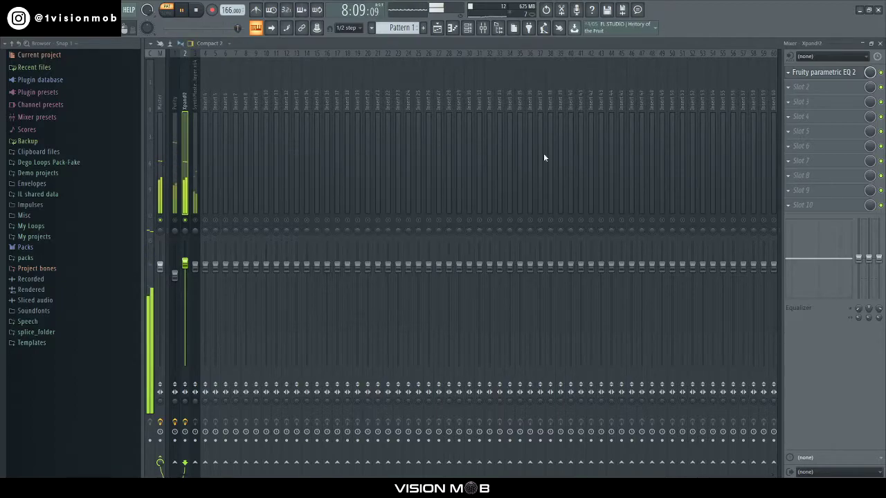
click(798, 89)
click(593, 112)
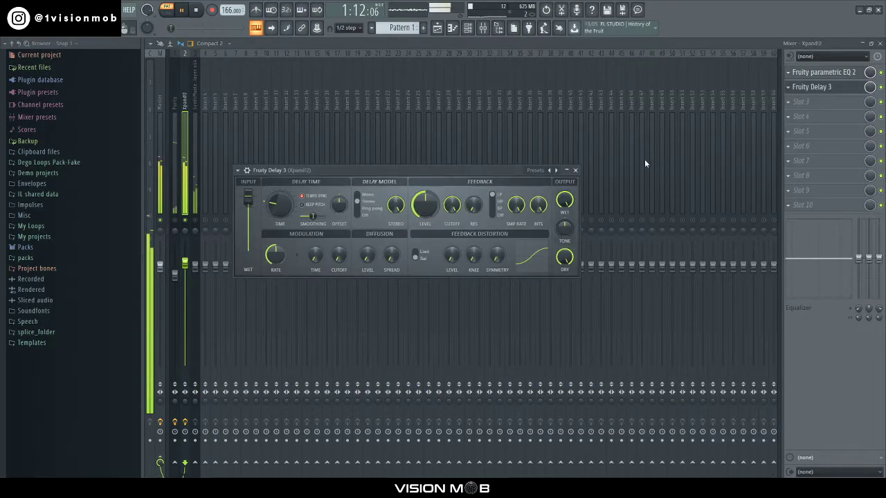
key(space)
Load Fruity Delay 2 with the Hi Hat preset in the Xpand!2 track's second effect slot and play the result
click(788, 87)
mouse_move(795, 97)
click(594, 102)
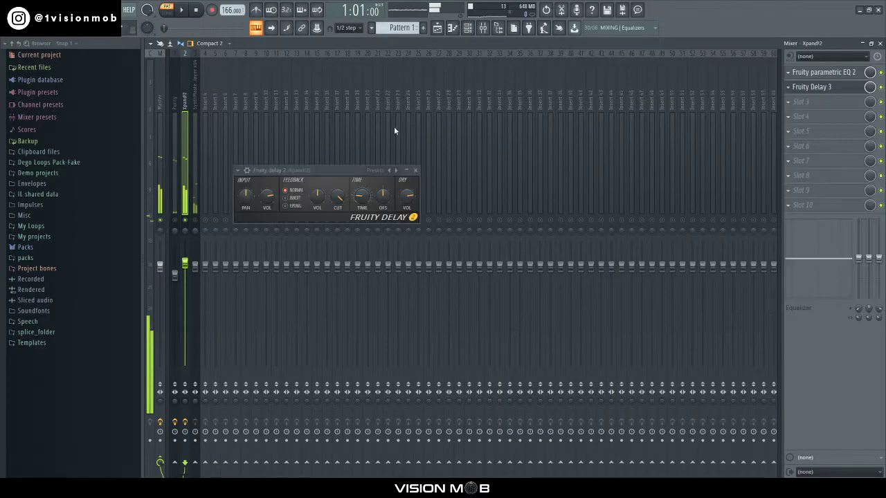
click(375, 170)
click(407, 185)
key(space)
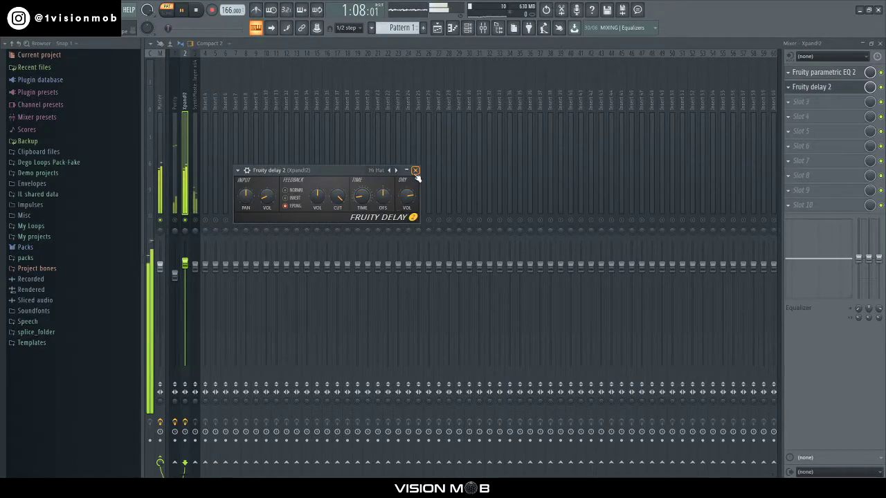
click(416, 171)
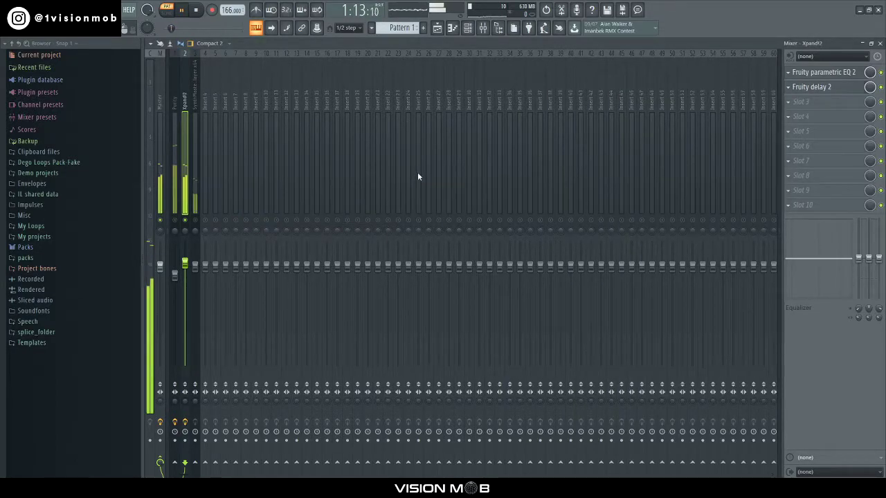
Insert ValhallaVintageVerb in the Xpand!2 track's third effect slot with its mix at 16.4 %
click(790, 105)
mouse_move(796, 114)
click(661, 138)
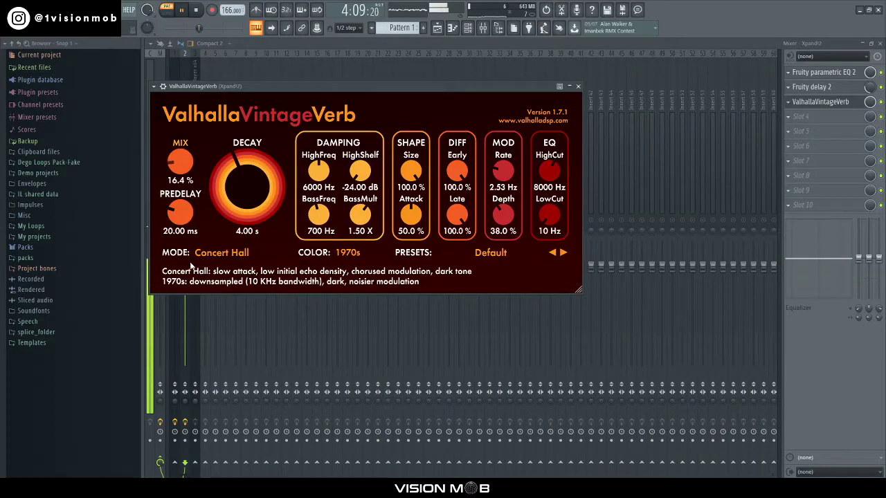
click(579, 87)
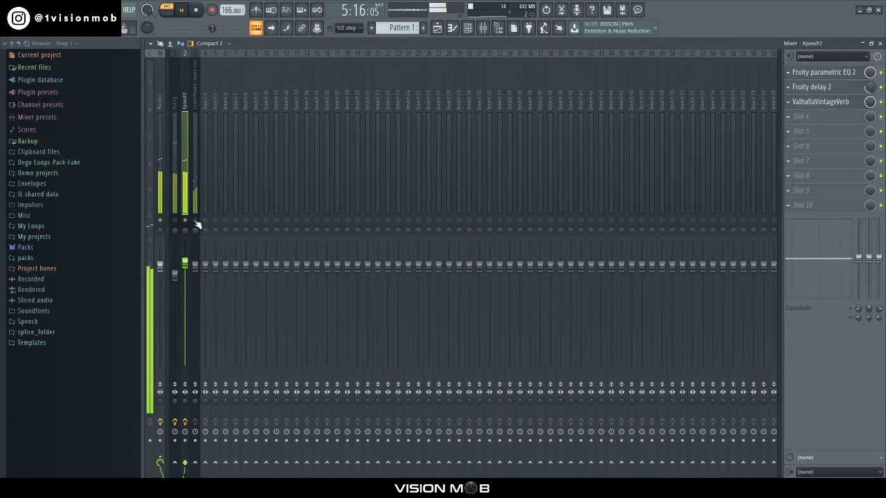
On the soloed SynthMaster mixer track, insert Fruity Parametric EQ 2 with the 20Hz - 18kHz cut preset and raise its low cut
click(193, 196)
click(788, 72)
mouse_move(792, 84)
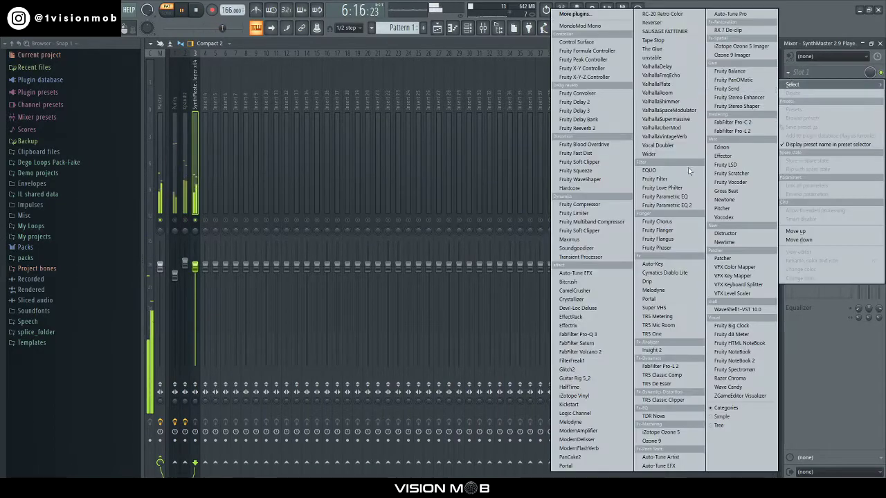
click(690, 205)
click(392, 86)
click(409, 144)
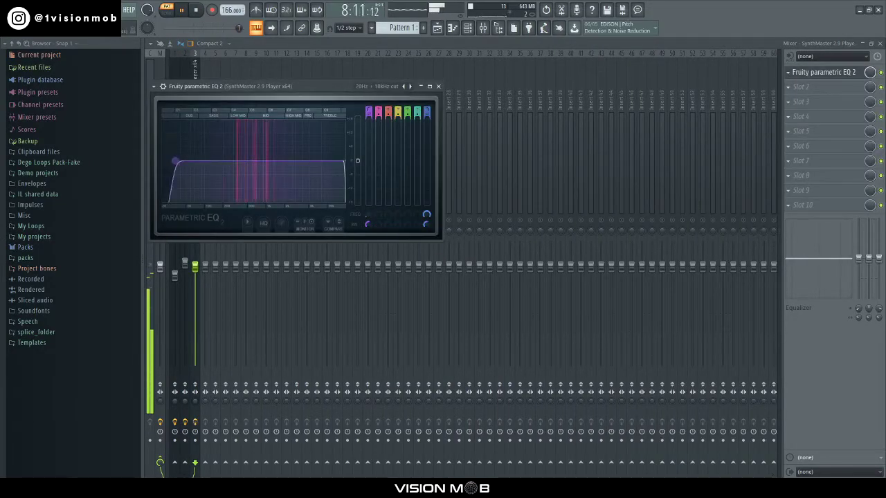
click(438, 87)
Add ValhallaVintageVerb at 38.8 % mix to the SynthMaster track, unsolo it, lower its fader slightly, and close the mixer
click(788, 88)
click(562, 155)
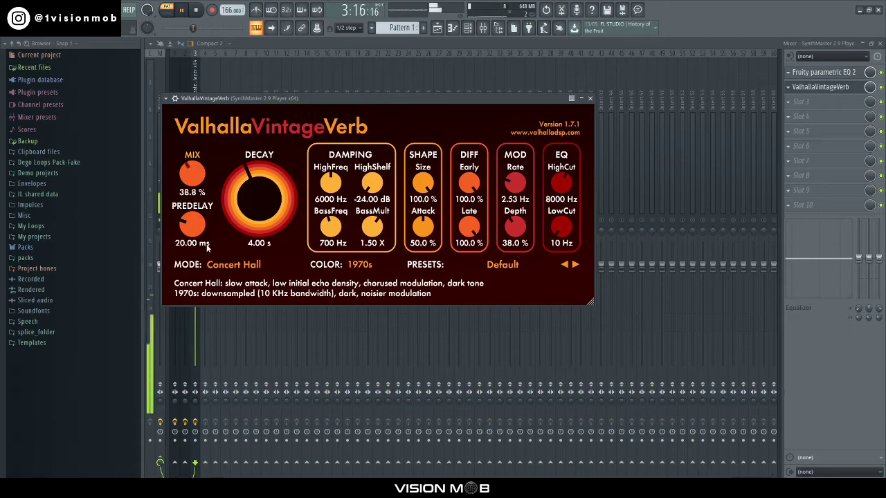
click(591, 98)
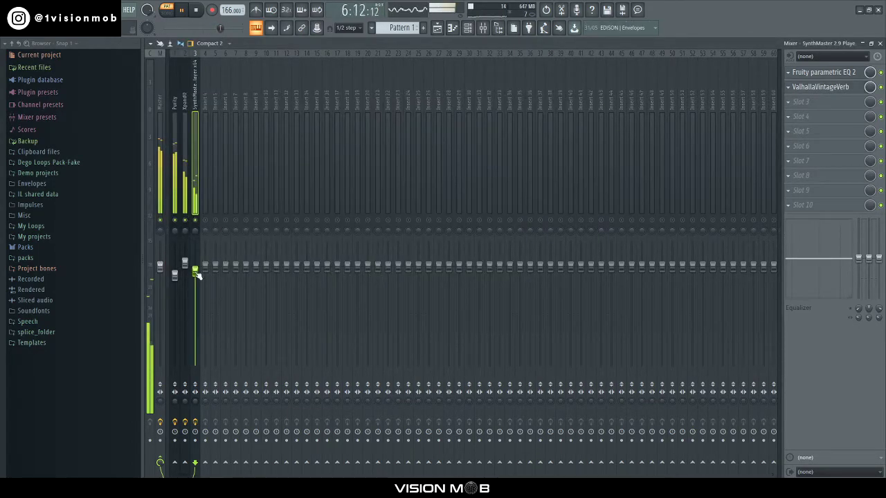
click(863, 44)
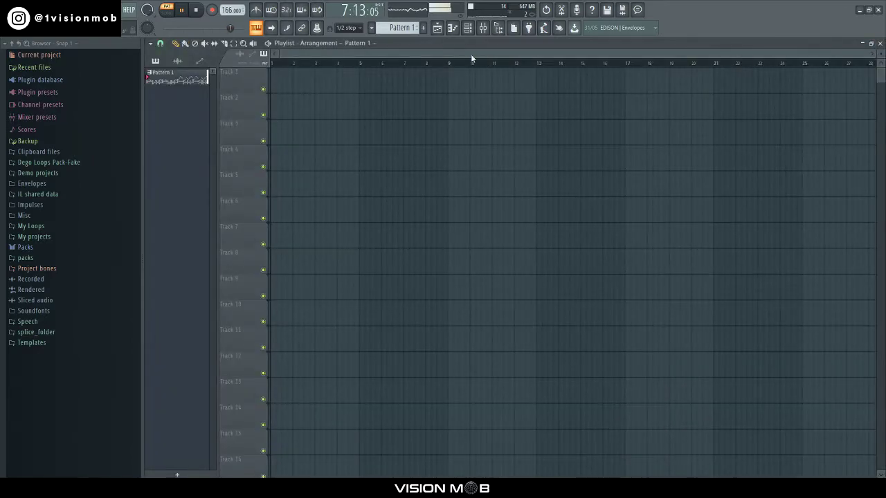
Place Pattern 1 at bar 1 of playlist Track 1 and switch playback to song mode
click(452, 28)
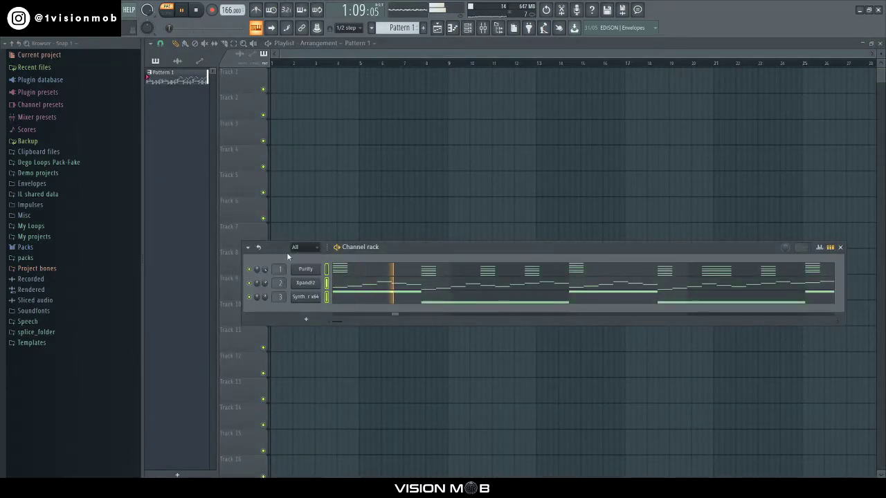
drag(197, 81, 282, 81)
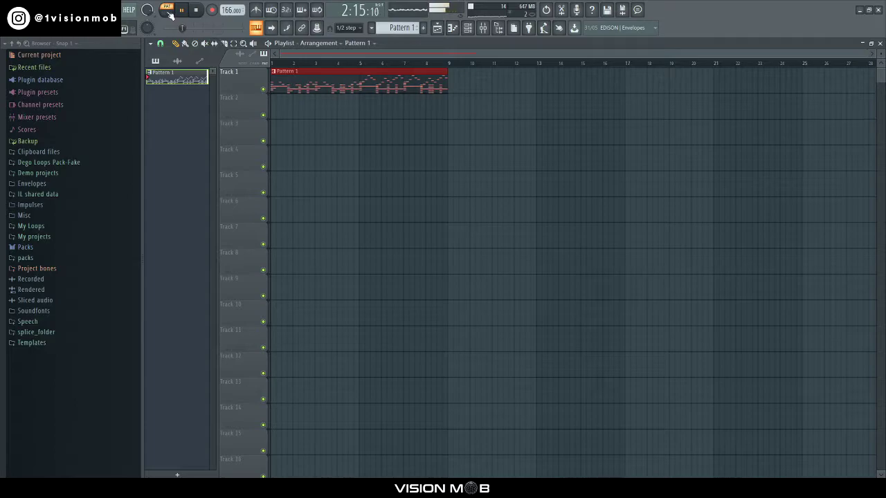
click(167, 9)
Open the channel rack with all channels shown, expand the packs folder in the browser, and stop playback
key(F6)
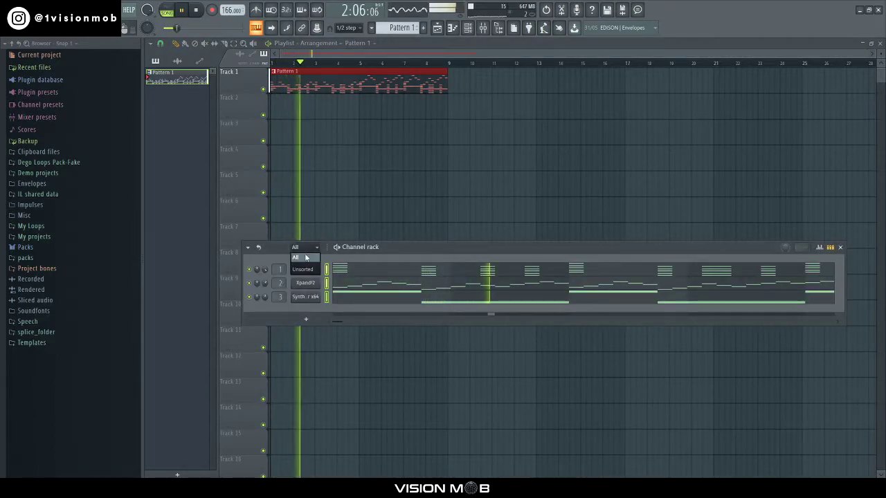
click(306, 256)
click(26, 257)
key(space)
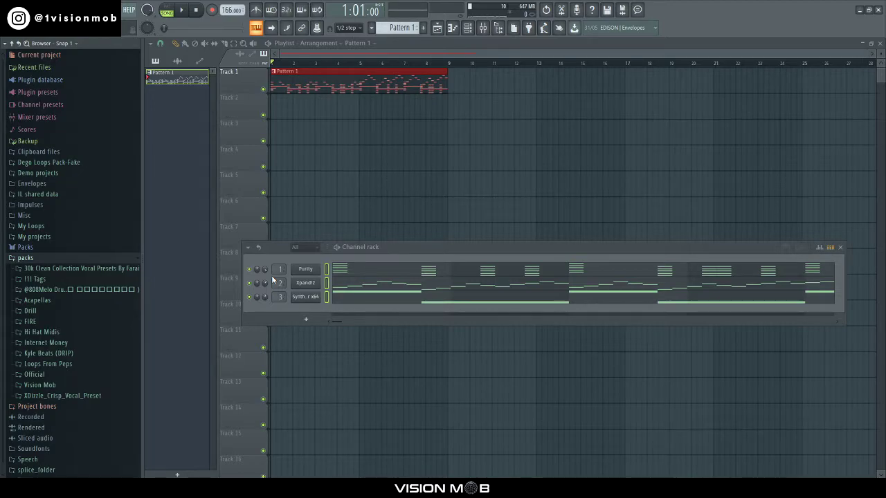
Review the Xpand!2 arpeggio in the piano roll while playing the song, listen to that channel soloed, and stop playback
click(343, 283)
click(879, 43)
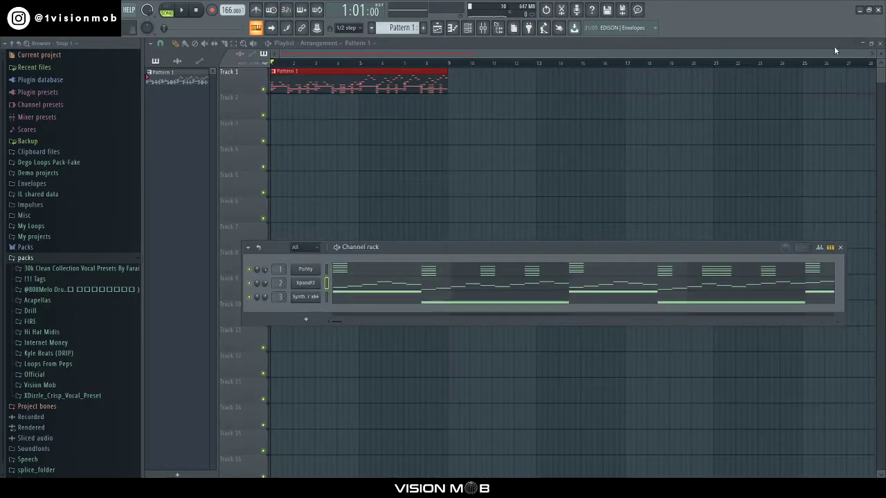
key(space)
click(363, 283)
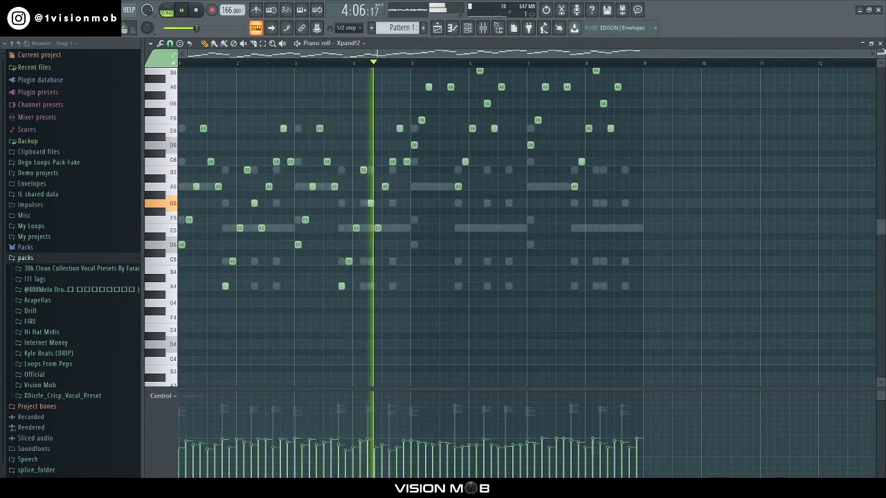
key(Escape)
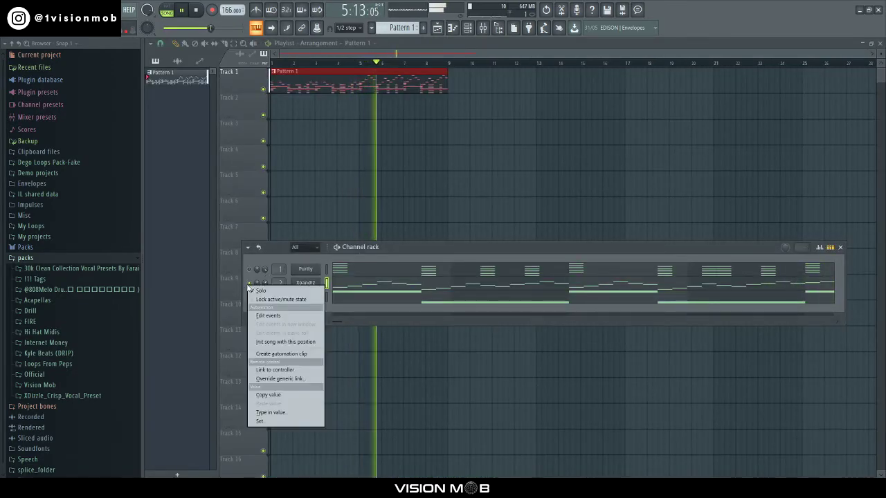
key(space)
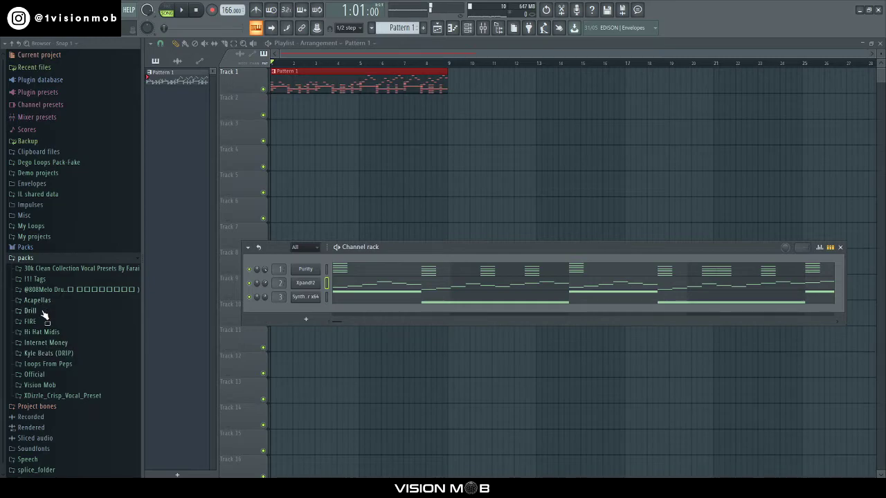
Add the Luger Slap clap from the Pi'erre (Shows the Screen) Drumkit as a new channel and start playback
click(41, 318)
scroll(43, 321, down, 15)
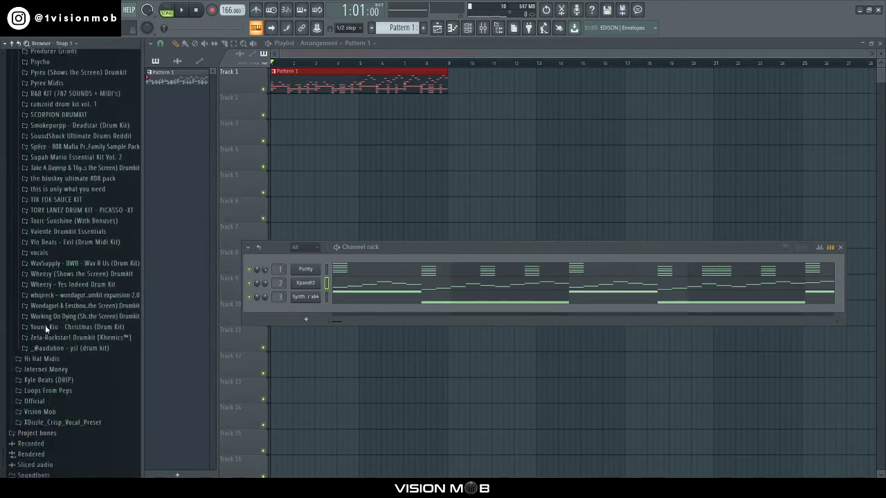
scroll(45, 325, up, 4)
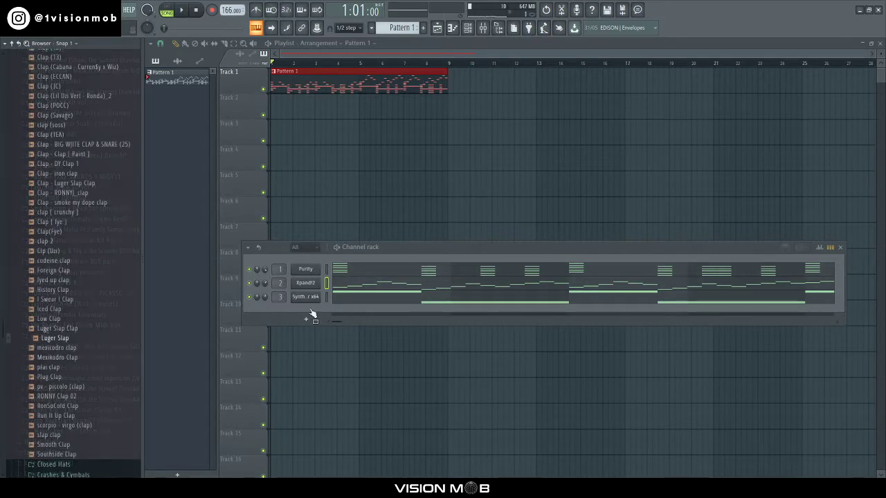
key(space)
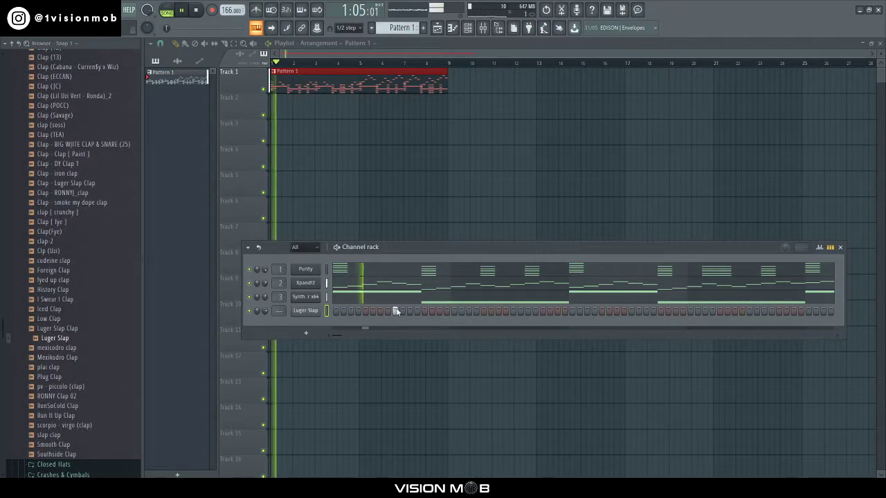
Place the Luger Slap clap on step 9 of bar 1 and repeat it in every bar through bar 8
click(396, 310)
key(ctrl+b)
key(ctrl+b)
key(ctrl+b)
key(ctrl+b)
key(ctrl+b)
key(ctrl+b)
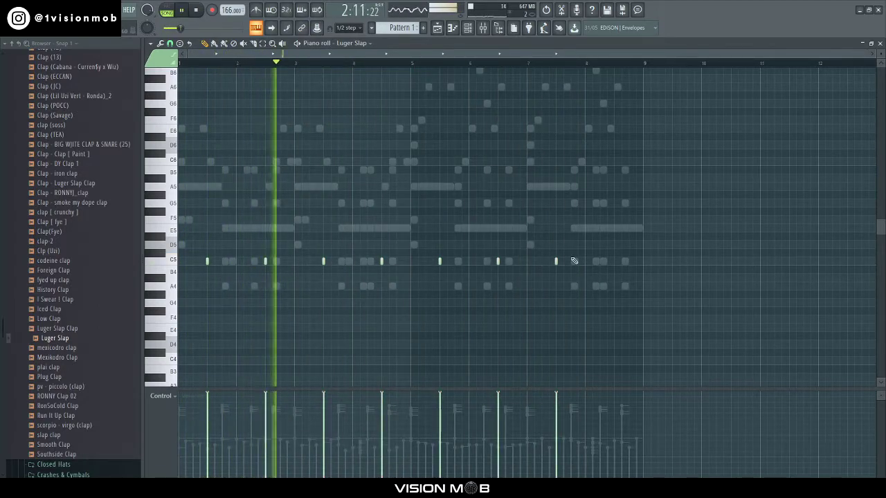
key(ctrl+b)
key(ctrl+d)
Try an extra softer clap near the start of bar 8, delete it, and close the piano roll
click(586, 261)
drag(581, 262, 589, 261)
click(593, 414)
right_click(591, 263)
click(880, 44)
Add HiHat 5 from the kit's closed hats as a channel and fill it on every 2 steps
click(53, 465)
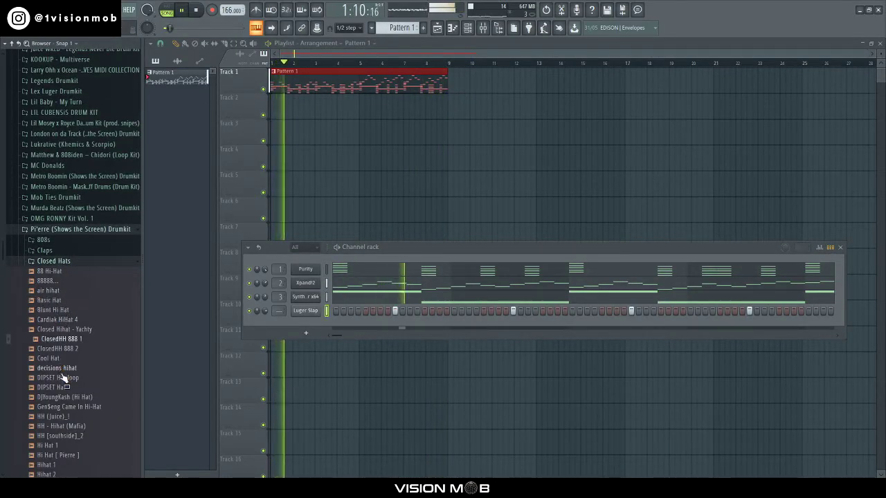
scroll(64, 388, down, 6)
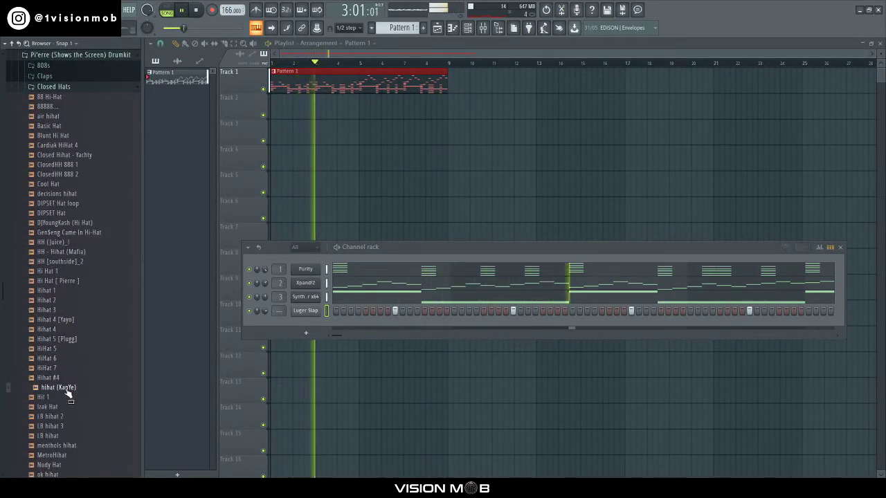
drag(66, 349, 305, 324)
right_click(305, 324)
click(437, 354)
click(309, 326)
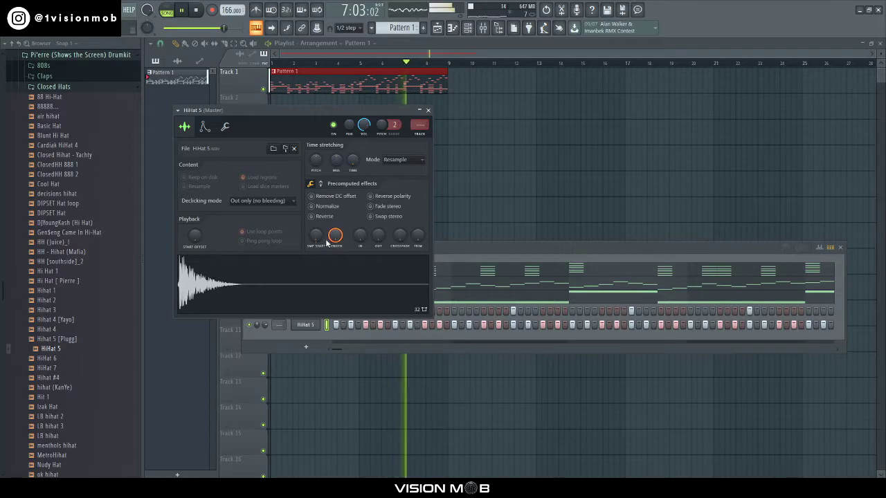
click(428, 109)
Add extra HiHat 5 notes in the piano roll to form a quick roll on beat 4 of bar 1
right_click(317, 323)
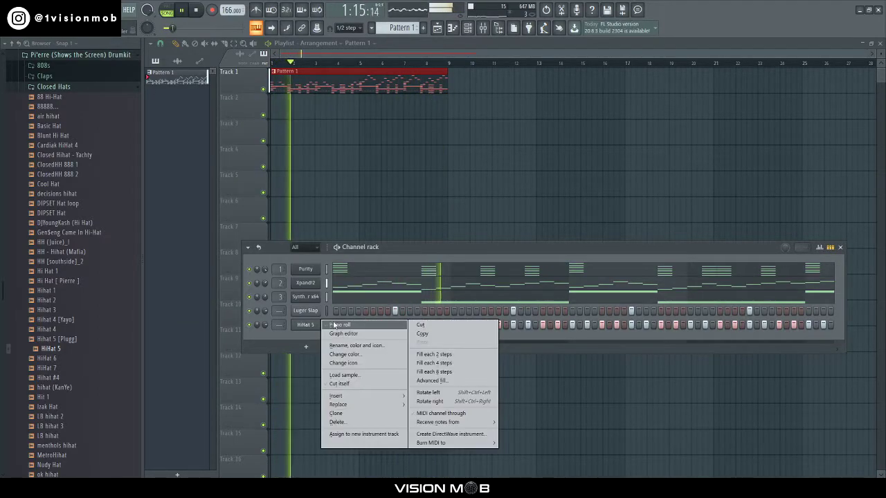
click(334, 324)
key(space)
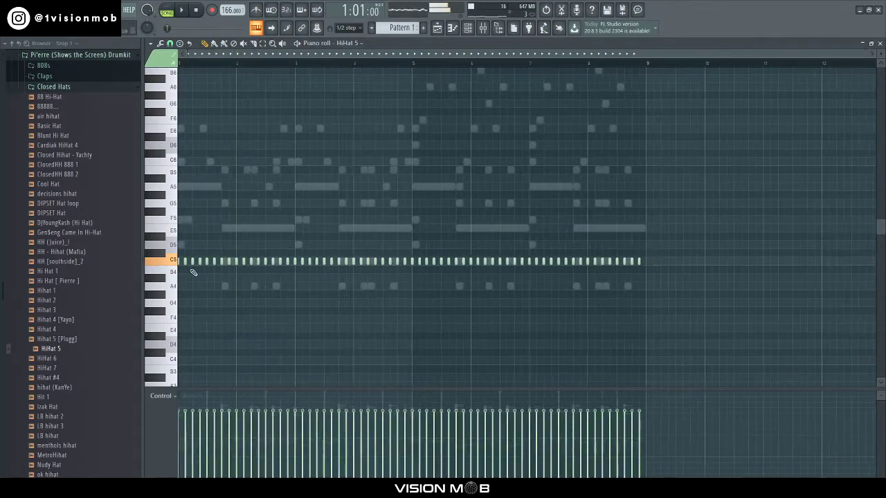
right_click(186, 261)
key(space)
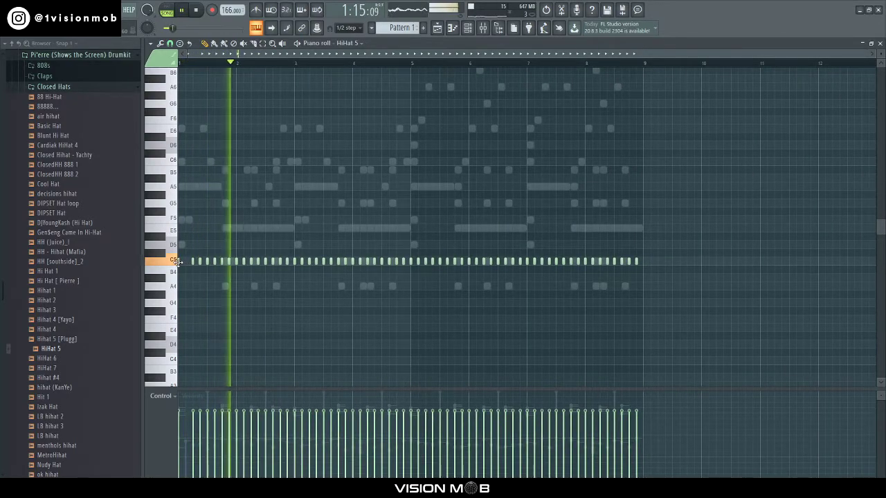
ctrl+scroll(208, 277, up, 3)
key(space)
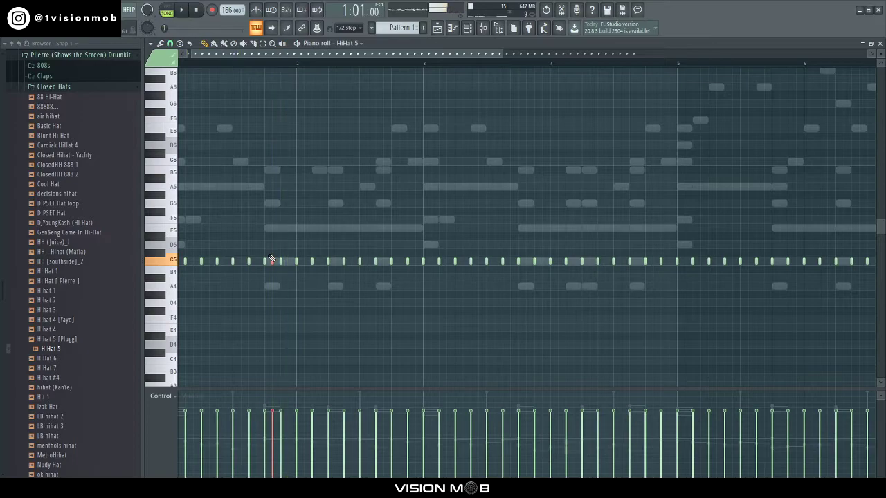
key(space)
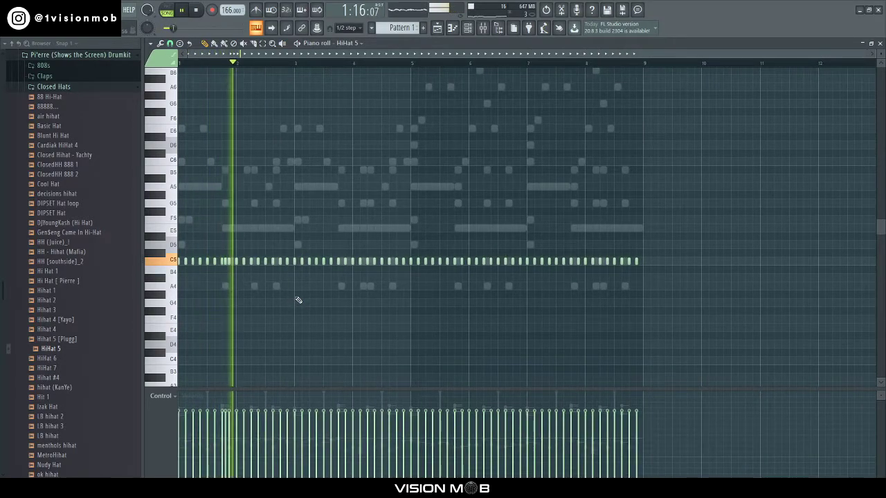
Replace the hi-hats in bars 5 to 8 with a copy of bars 1 to 4 and close the piano roll
ctrl+scroll(309, 285, down, 3)
drag(707, 298, 415, 203)
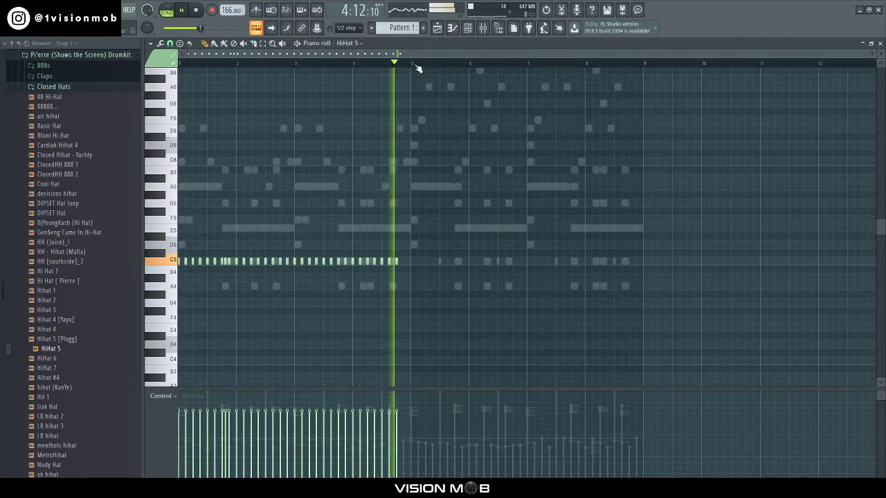
key(ctrl+d)
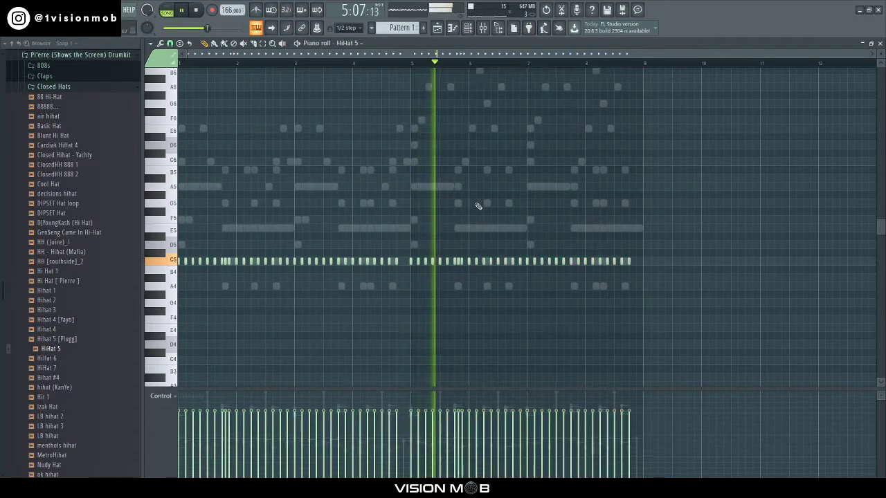
click(870, 43)
Audition the kit's FX samples, add Gun as a channel, and trigger it on step 1 of bar 1
scroll(49, 276, up, 7)
click(54, 319)
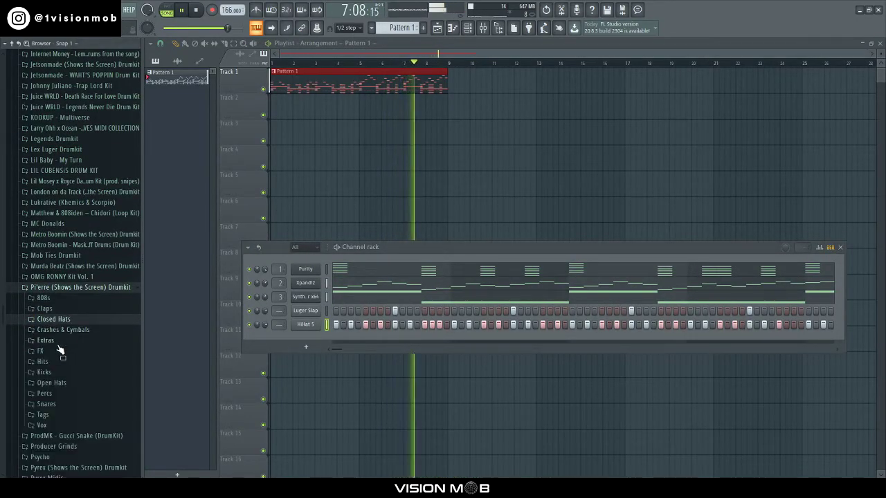
click(40, 351)
click(55, 410)
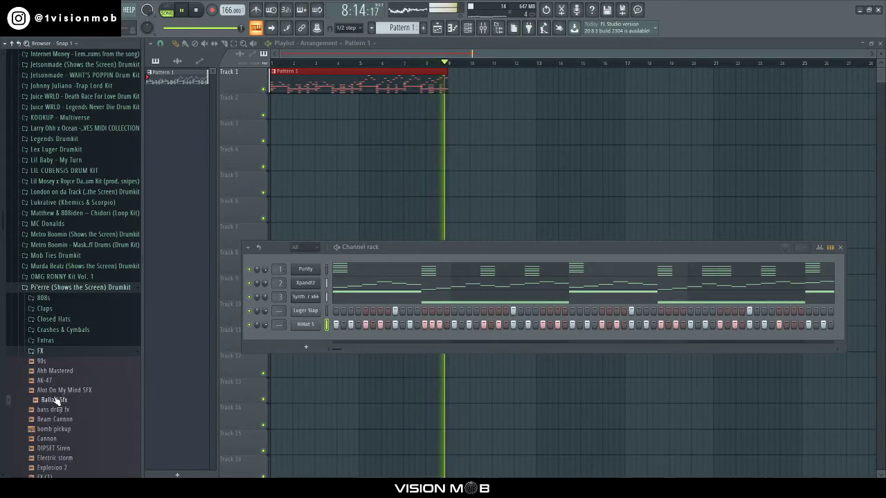
click(57, 420)
click(44, 361)
scroll(51, 346, down, 3)
click(51, 323)
click(44, 371)
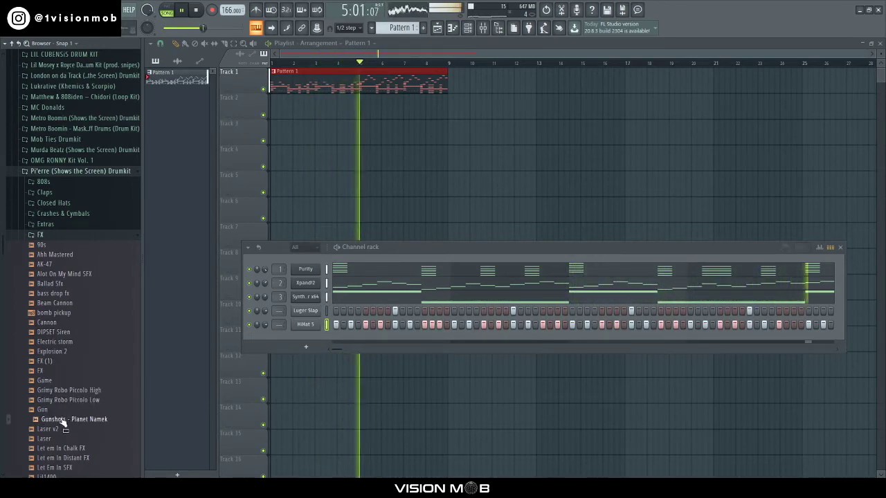
drag(59, 414, 289, 358)
drag(301, 338, 305, 339)
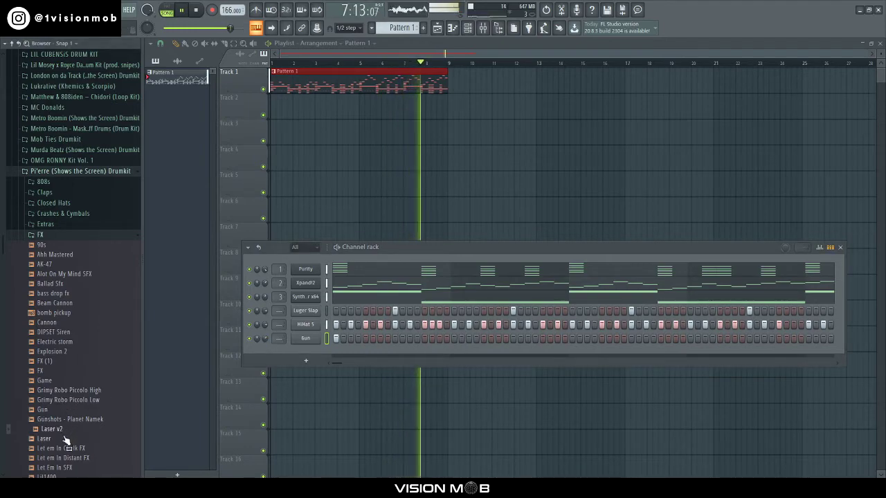
Add the basic 808 and program a D5 and A5 bass line in bars 1 to 4, repeated in bars 5 to 8
scroll(65, 440, down, 4)
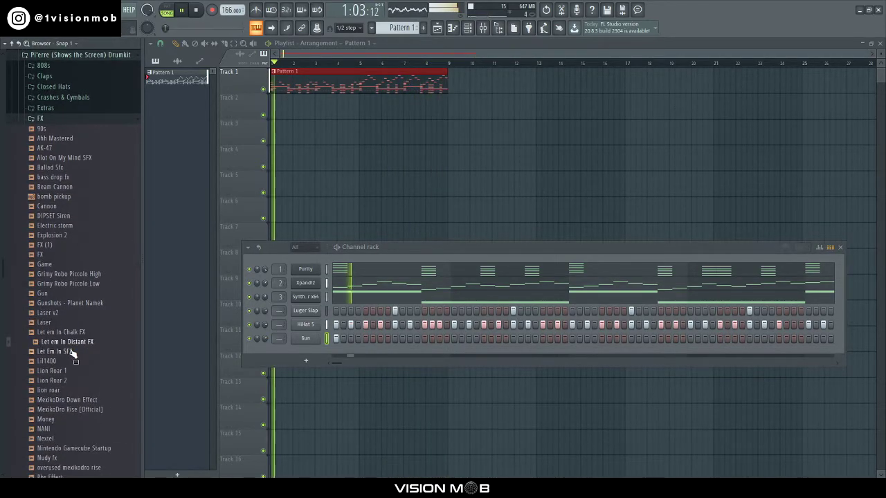
click(41, 120)
click(44, 66)
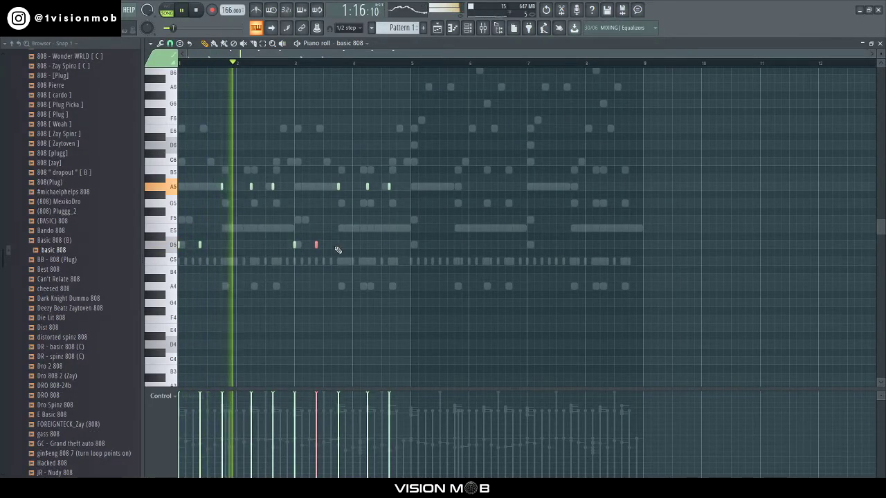
click(360, 187)
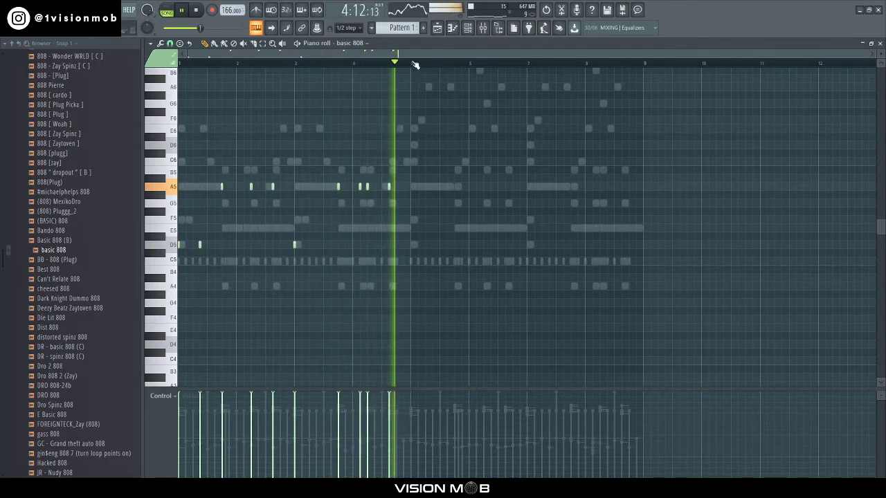
key(ctrl+b)
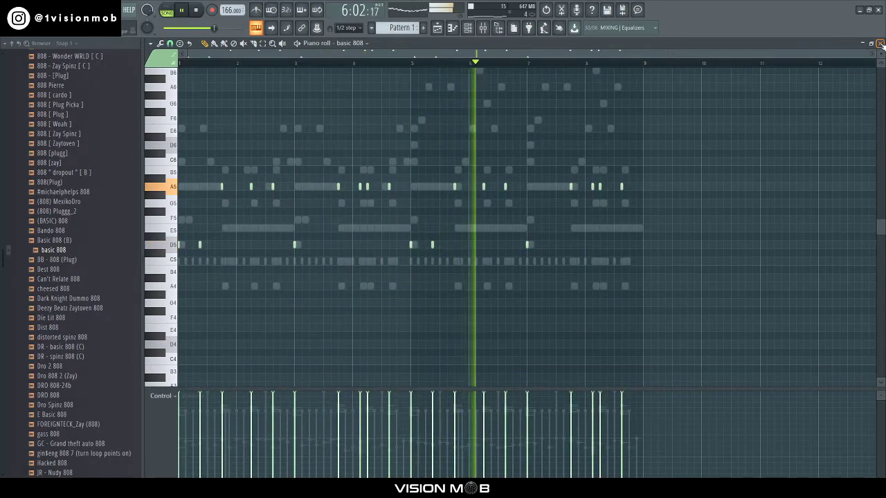
key(F7)
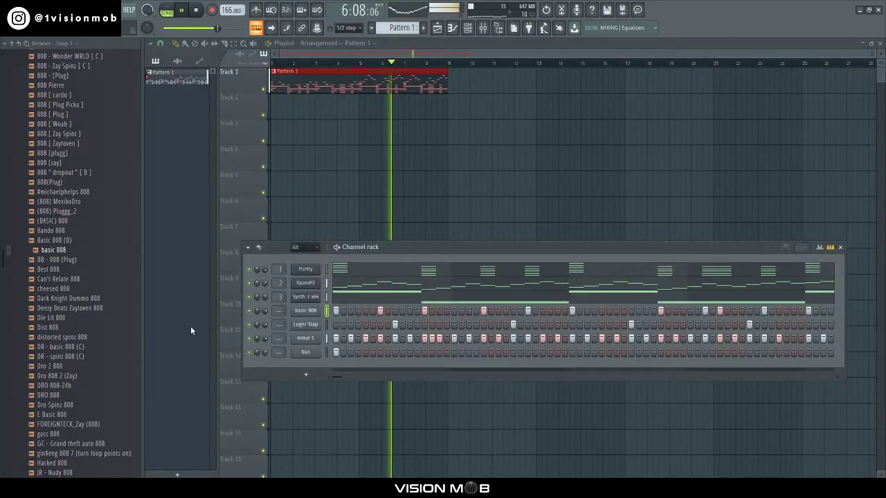
Mute the Purity, Xpand!2 and SynthMaster channels to hear the drums alone, and collapse the 808s folder
right_click(250, 312)
click(256, 326)
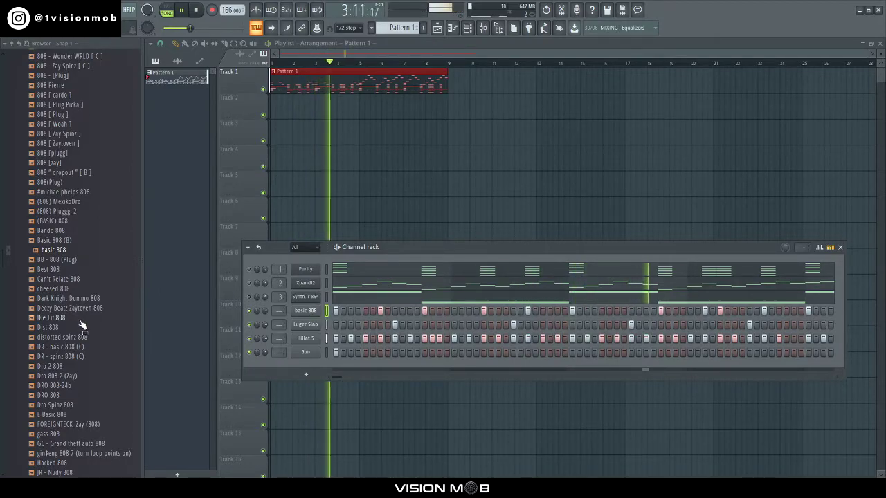
scroll(83, 325, up, 10)
click(43, 181)
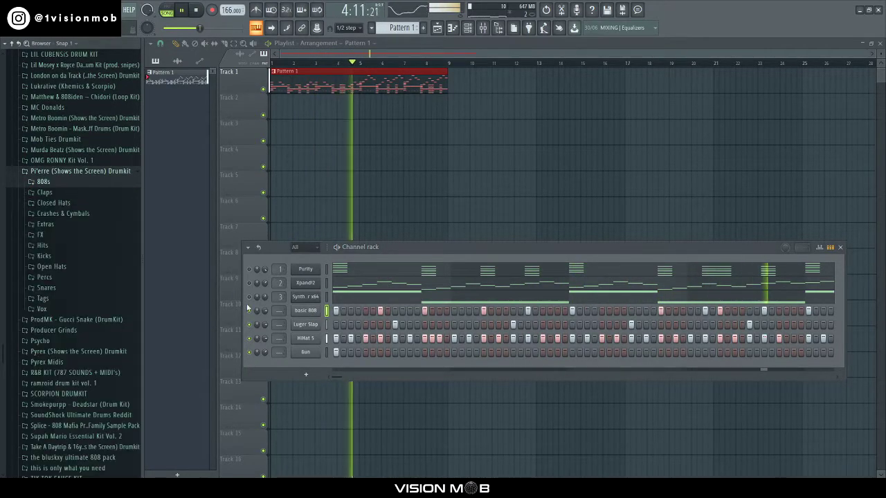
Inspect both pages of precomputed effects in the basic 808 sampler and close it
click(314, 311)
click(346, 209)
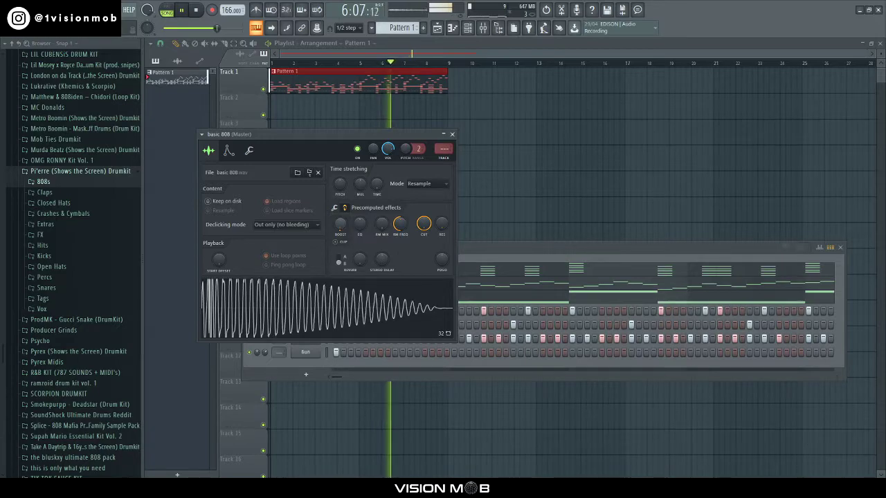
click(345, 207)
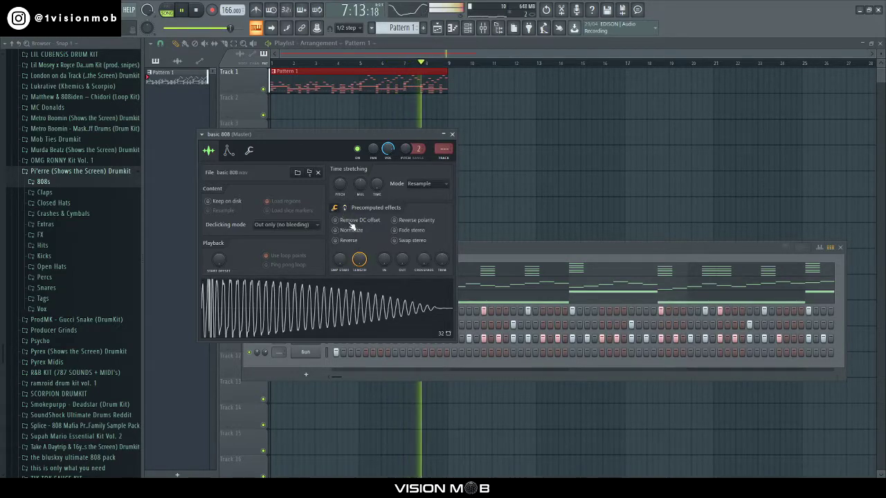
click(452, 134)
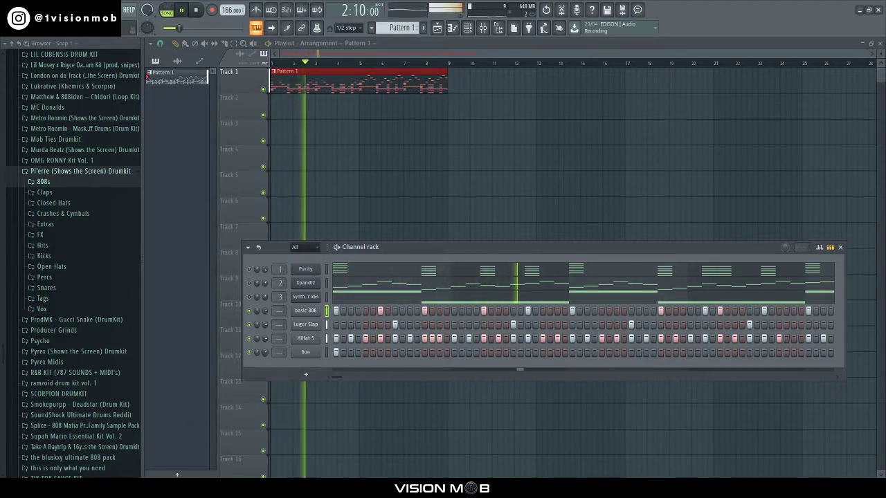
Add Basic Open Hat as a channel with a hit at the start of bar 1, and open its piano roll
click(61, 268)
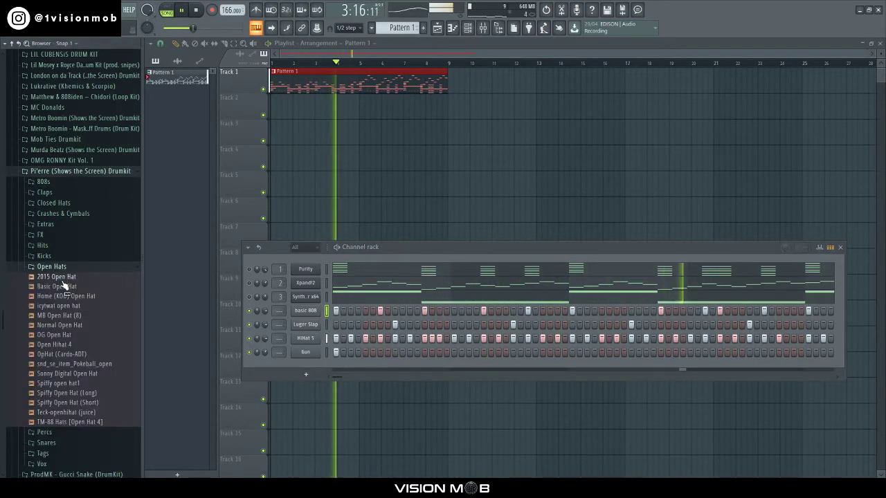
click(64, 286)
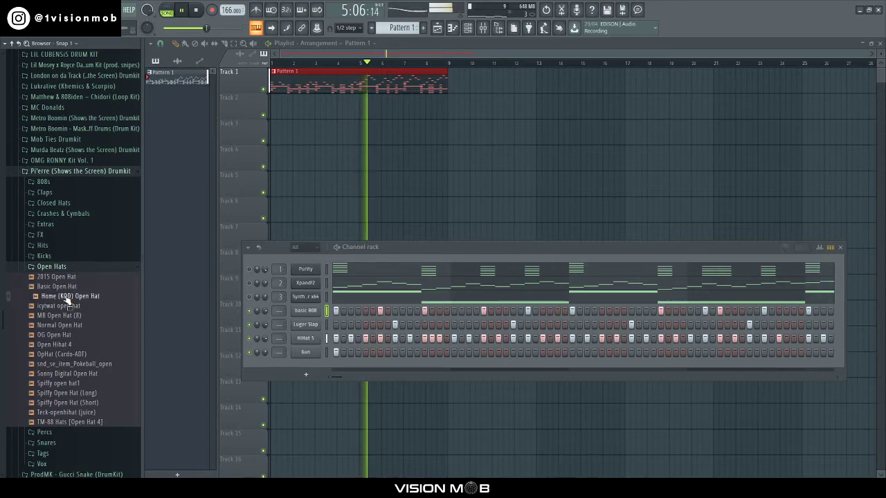
drag(303, 369, 303, 370)
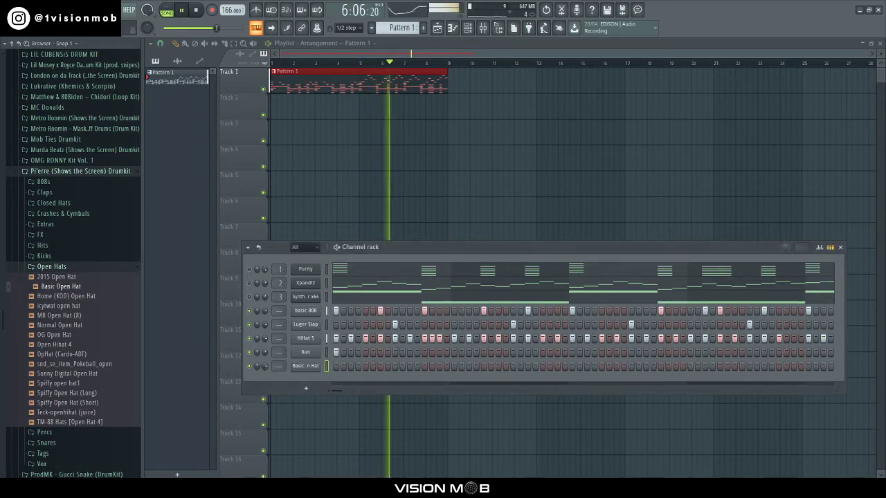
right_click(335, 370)
click(343, 343)
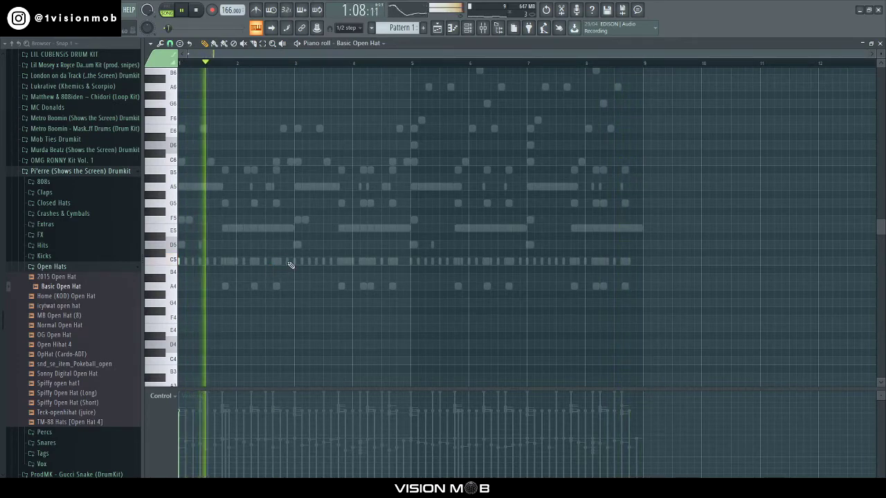
Repeat the open hat at bar 3, add softer hits on step 11 of bars 2 and 4, and repeat the pattern from bar 5
drag(295, 64, 69, 231)
key(ctrl+b)
key(ctrl+d)
click(273, 441)
click(389, 443)
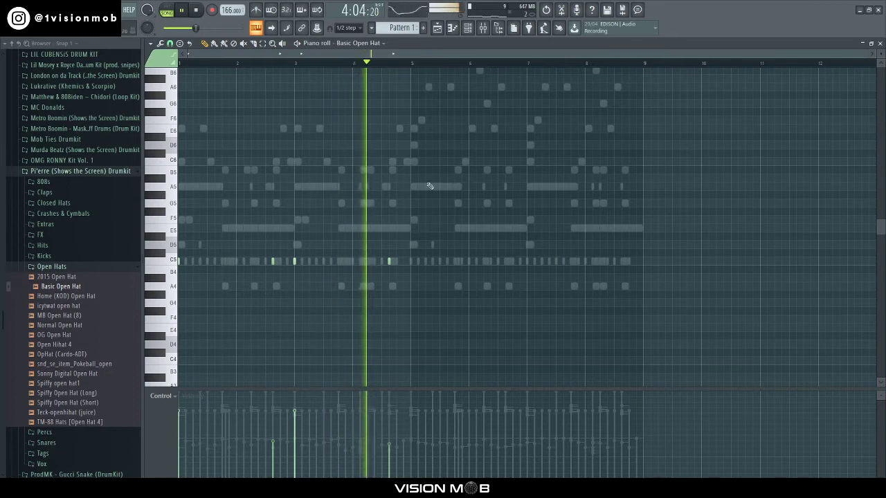
key(ctrl+Down)
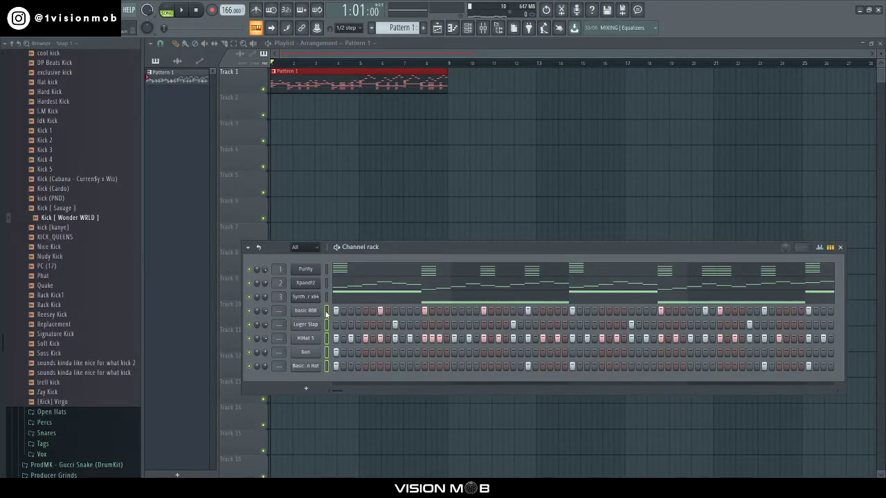
Route the 808, clap, hi-hat, Gun and open hat channels to mixer tracks 4 to 8 and close the channel rack
key(F9)
click(840, 248)
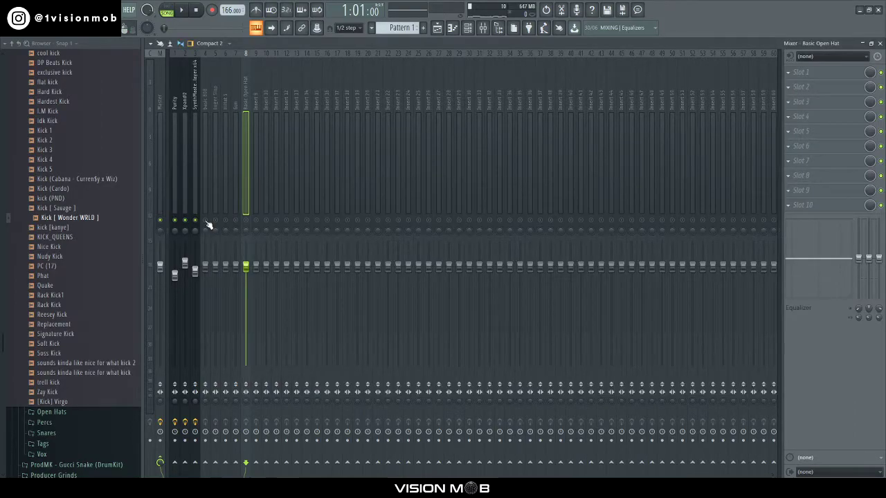
Clear every clip except Purity from the first eight bars, and remove the Xpand!2 and basic 808 clips at bar 9
key(F9)
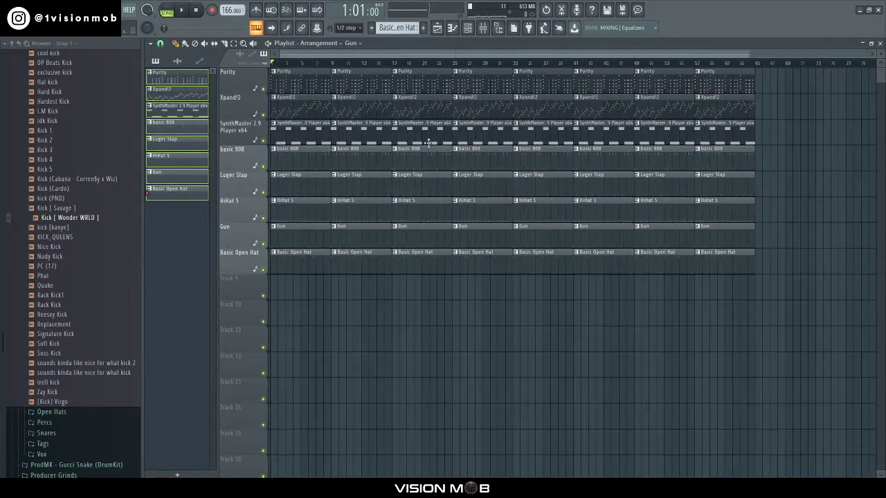
key(space)
right_click(356, 158)
scroll(350, 194, up, 3)
scroll(354, 219, down, 4)
Shorten the Basic Open Hat clip at bar 9 to one bar and place another one-bar clip at bar 13
drag(390, 257, 340, 263)
scroll(342, 269, up, 4)
click(413, 257)
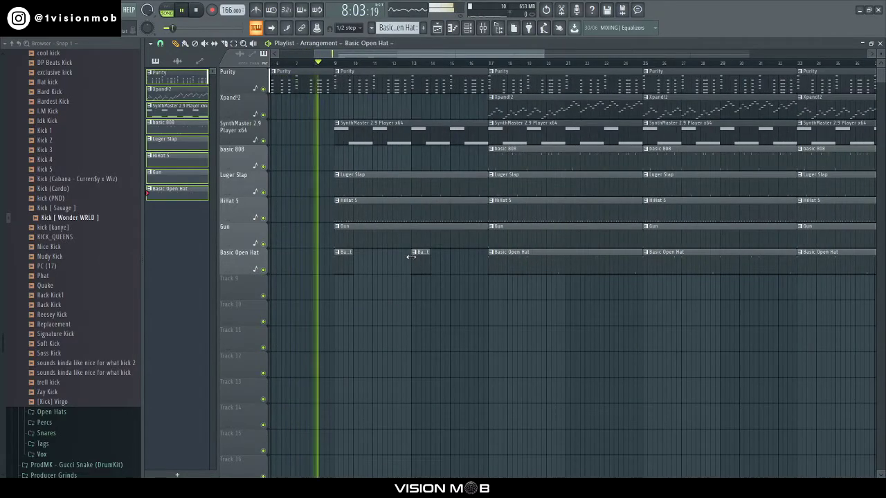
Swap the SynthMaster melody at bar 9 for an Xpand!2 clip, playing the transition from just before that bar
key(F9)
key(F9)
scroll(338, 104, down, 1)
scroll(338, 104, down, 3)
click(316, 63)
click(338, 104)
right_click(350, 132)
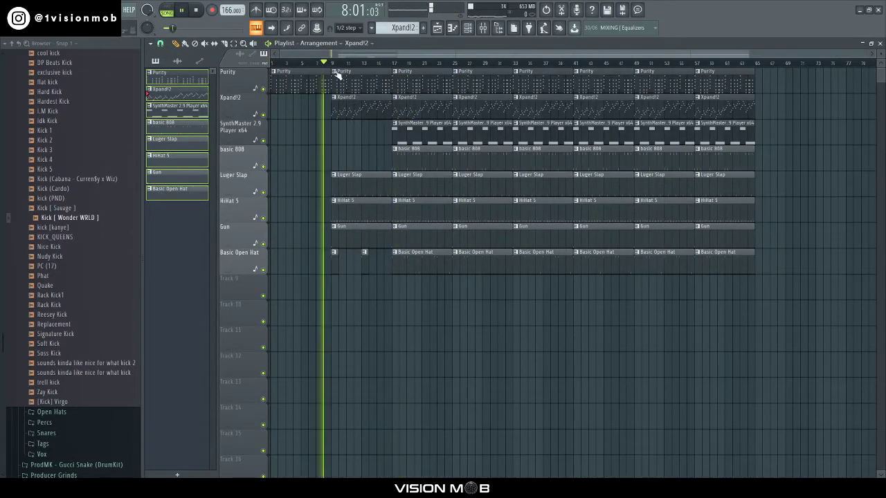
Add HalfTime to the fourth effect slot of the Xpand!2 mixer track and lower its mix level
key(F9)
click(803, 117)
click(582, 387)
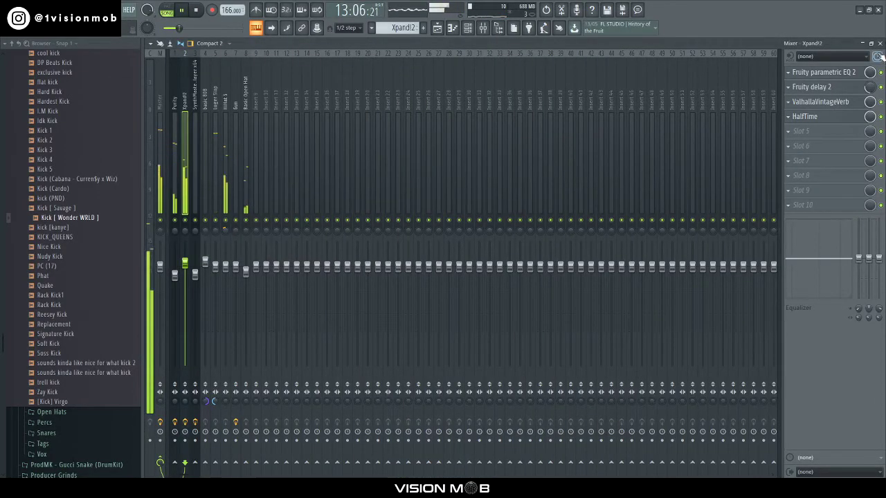
click(788, 118)
drag(870, 116, 870, 159)
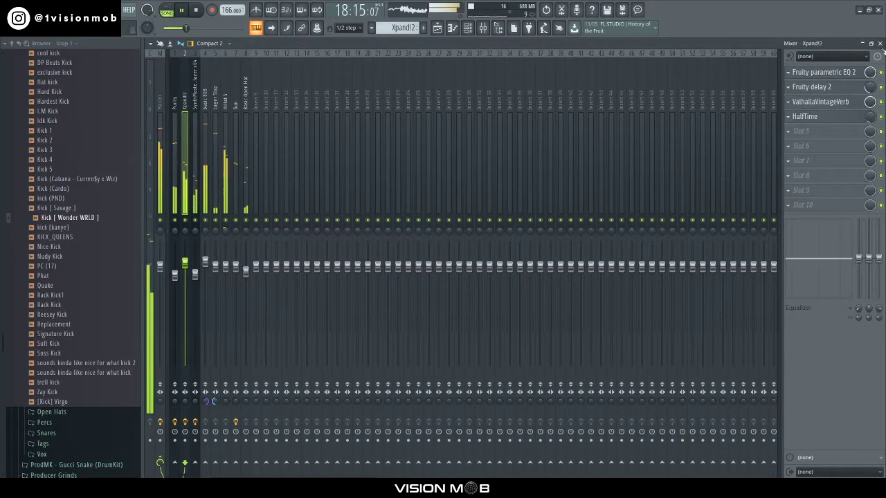
Close the mixer and thin the open hats from bar 25, with short clips at bars 33 and 37
click(879, 44)
click(467, 262)
click(485, 262)
drag(572, 261, 520, 261)
click(546, 261)
Remove the SynthMaster clip at bar 25 and the Xpand!2 clip at bar 33, and return playback to the start
scroll(475, 131, up, 3)
scroll(477, 130, down, 3)
right_click(487, 131)
right_click(526, 110)
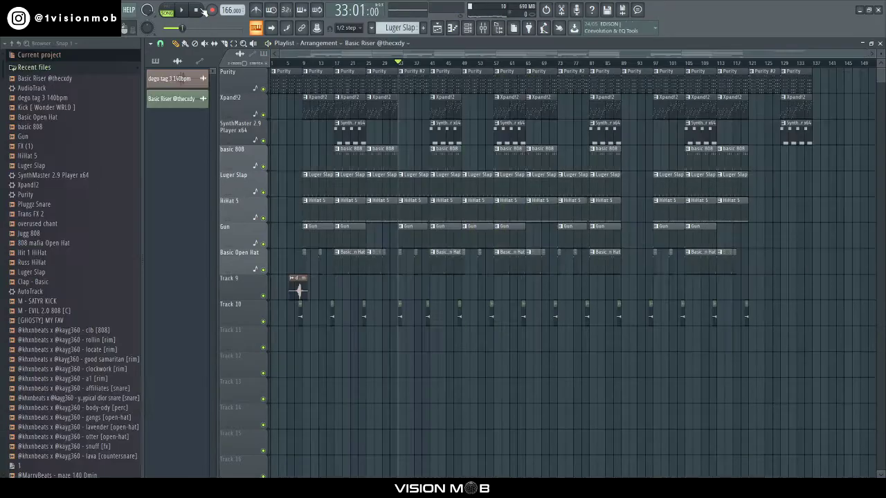
click(197, 9)
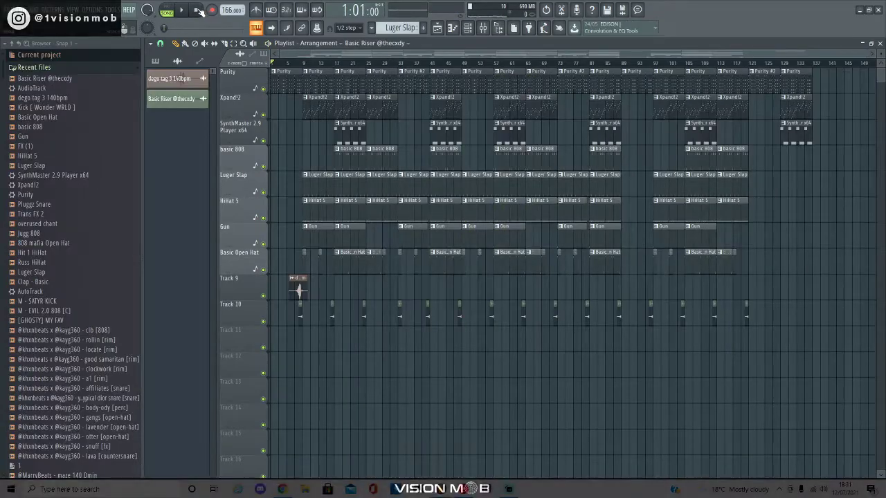